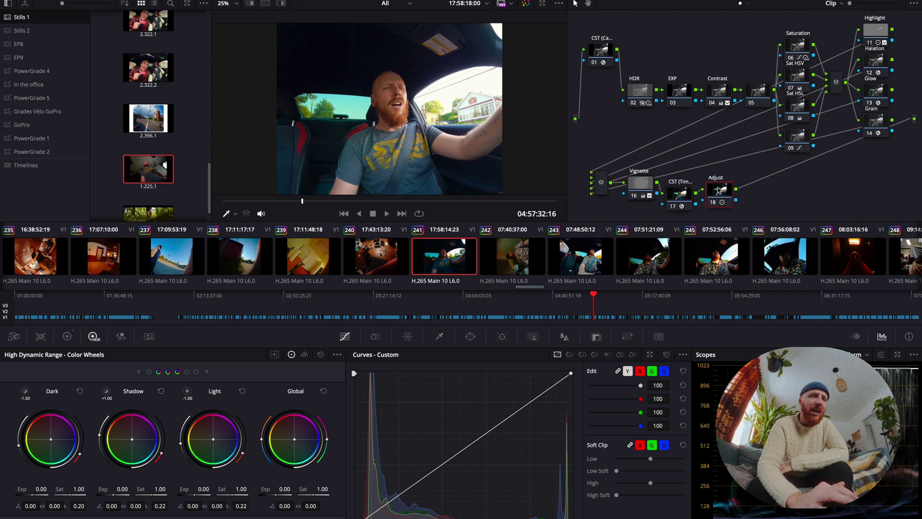
Move the CST (Timeline) node over beside the Adjust node, and toggle the HDR node to compare its effect.
left_click_drag(678, 204, 730, 201)
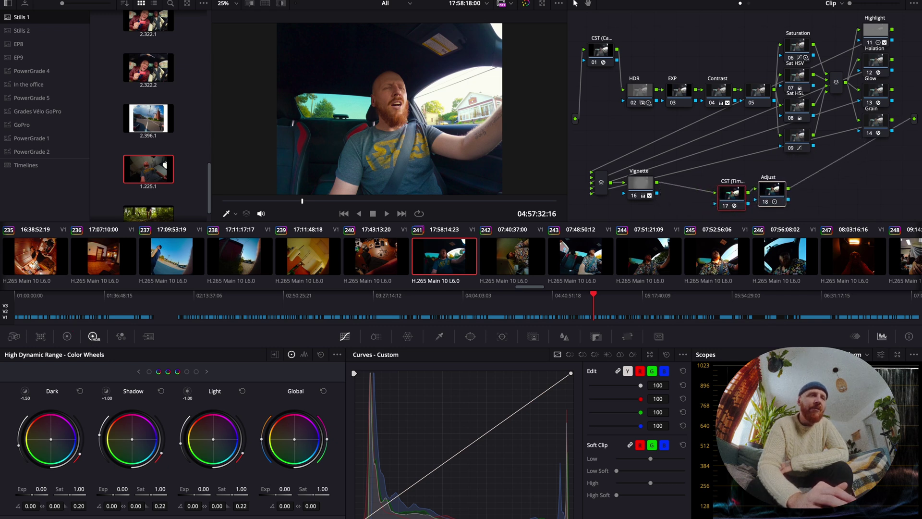
left_click(644, 101)
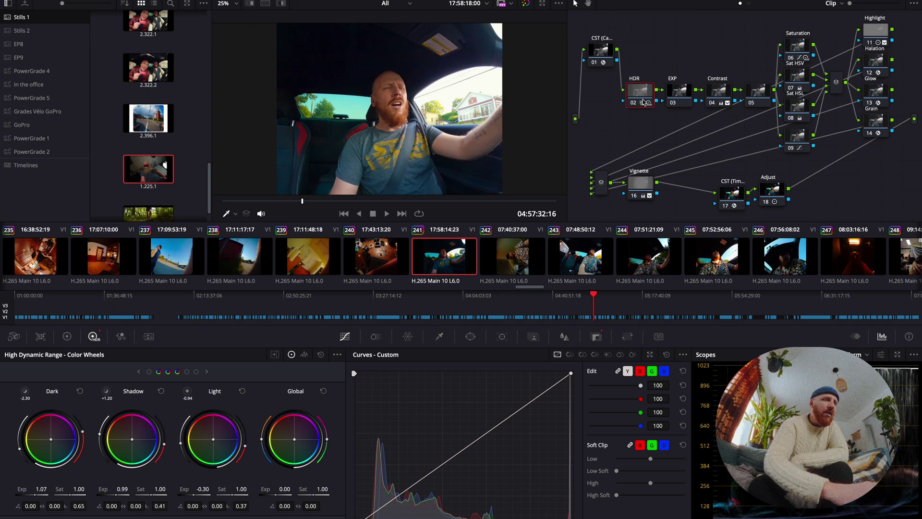
key("ctrl+d")
key("ctrl+d")
key("ctrl+d")
key("ctrl+d")
key("ctrl+d")
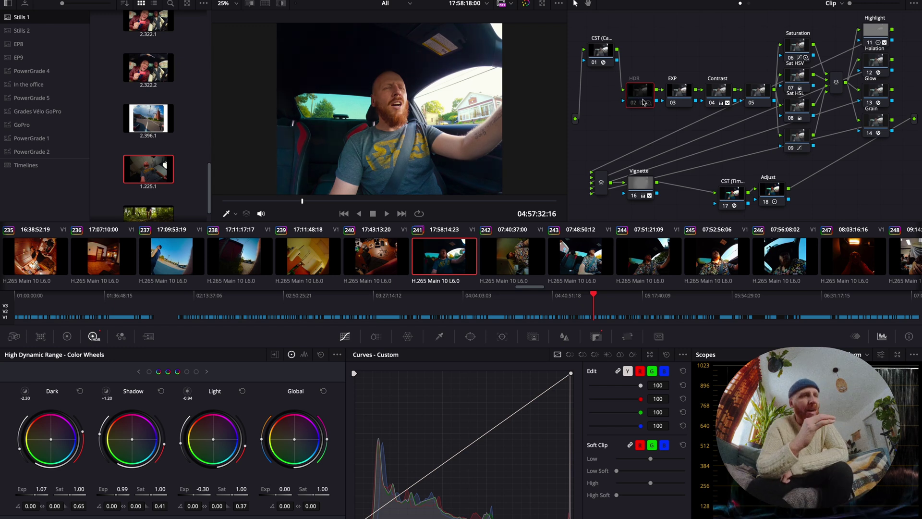
key("ctrl+d")
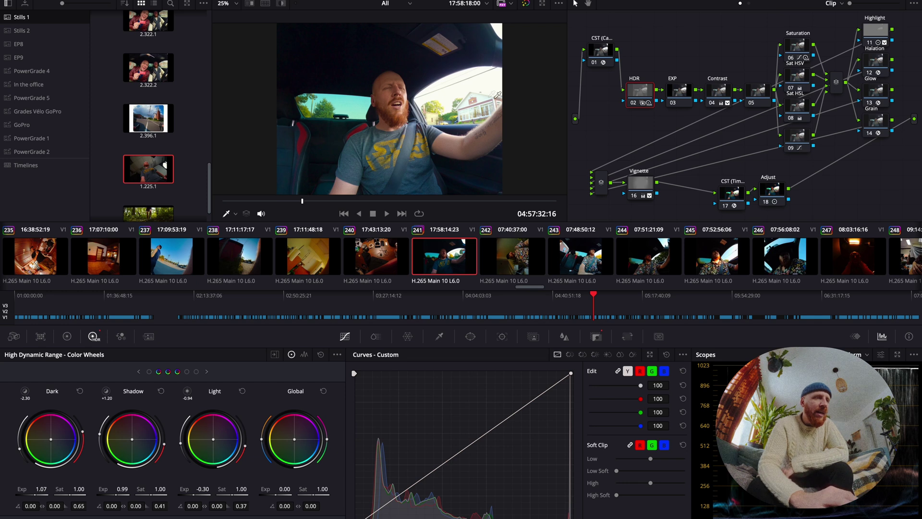
Line up the HDR and EXP nodes with the first CST node in the node graph.
left_click(681, 96)
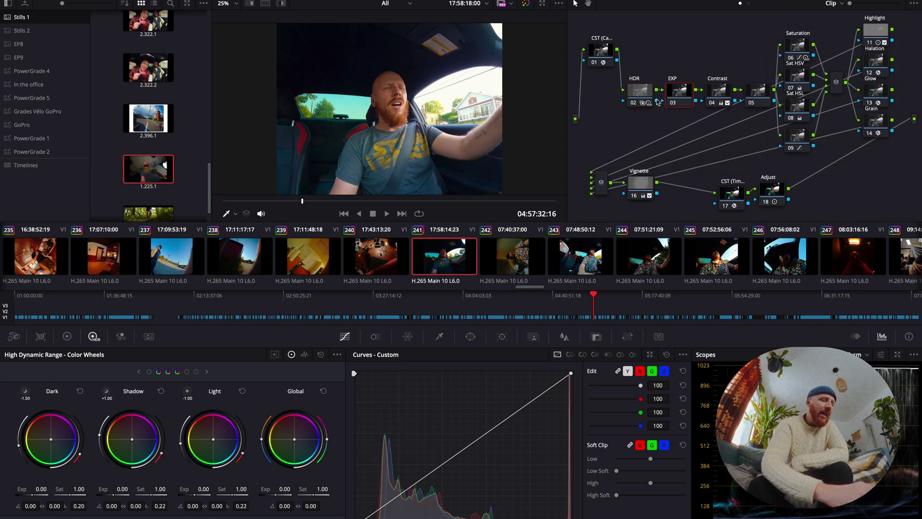
left_click_drag(679, 98, 679, 67)
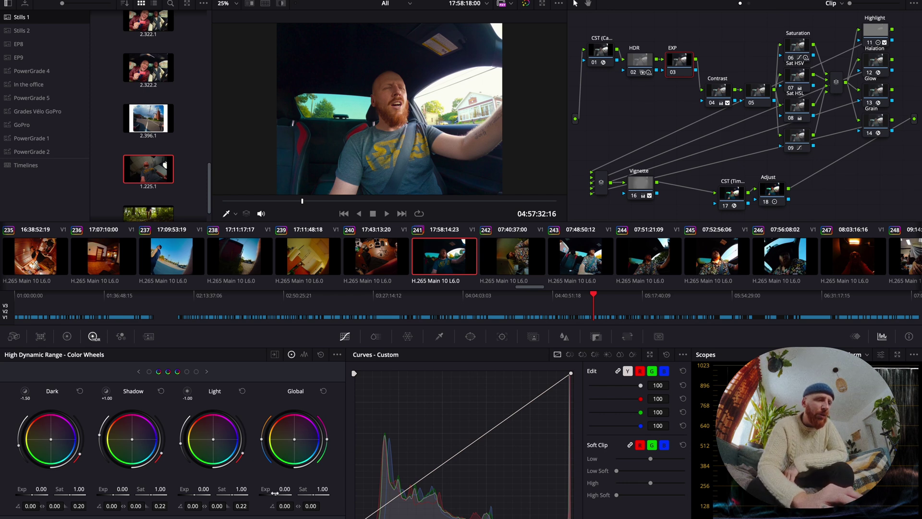
Try raising the EXP node's global HDR exposure to 0.96, and reset it.
left_click_drag(274, 492, 199, 492)
left_click_drag(276, 490, 822, 514)
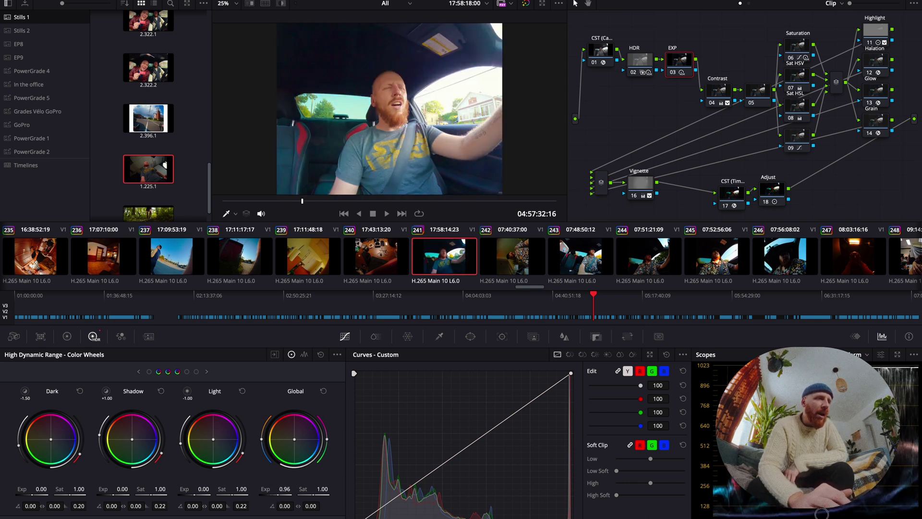
double_click(267, 489)
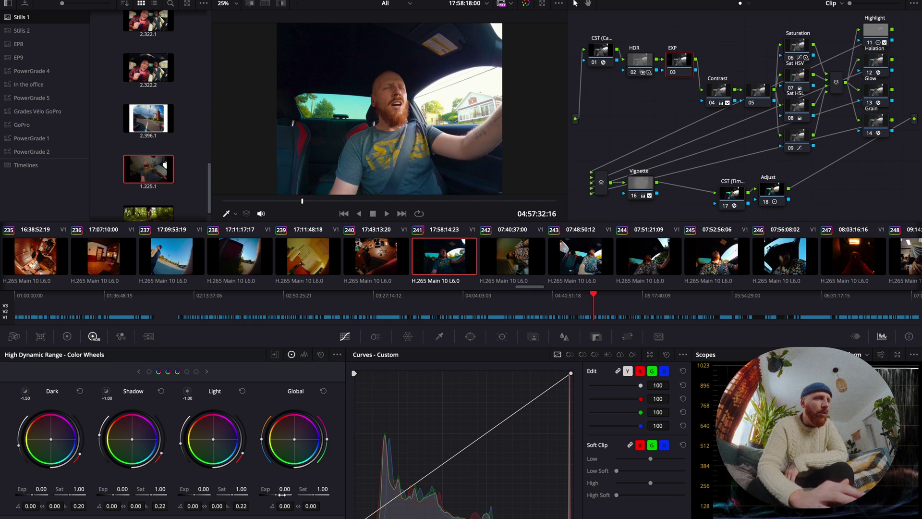
Line up the Contrast node with the EXP node and toggle it off and on to compare its effect.
left_click_drag(718, 91, 717, 60)
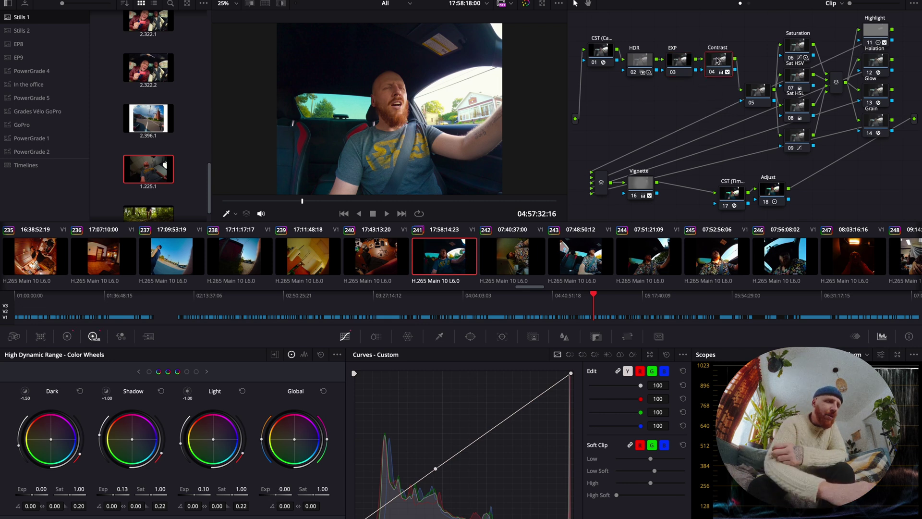
key("ctrl+d")
key("ctrl+d")
key("ctrl+d")
key("ctrl+d")
key("ctrl+d")
key("ctrl+d")
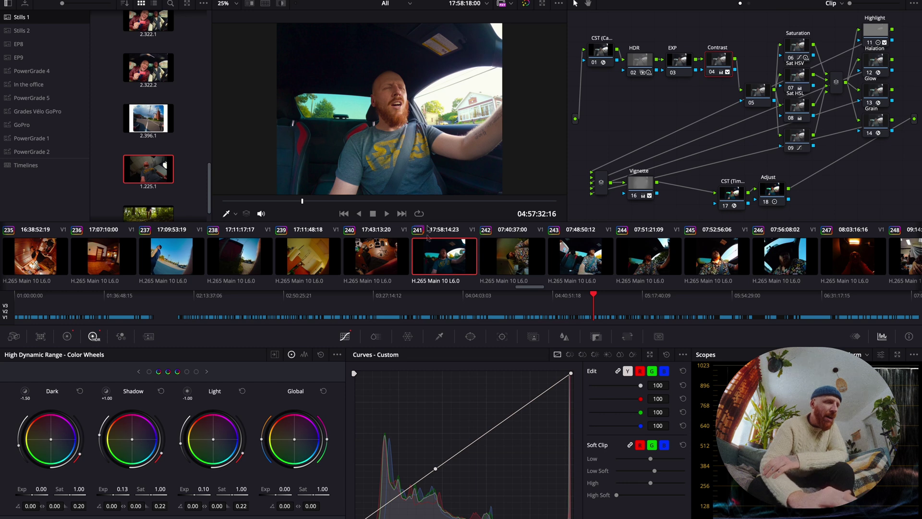
Place node 05 below EXP and restack the parallel saturation nodes 06 to 09 closer to it, with the ColorSlice palette shown.
left_click_drag(759, 92, 685, 99)
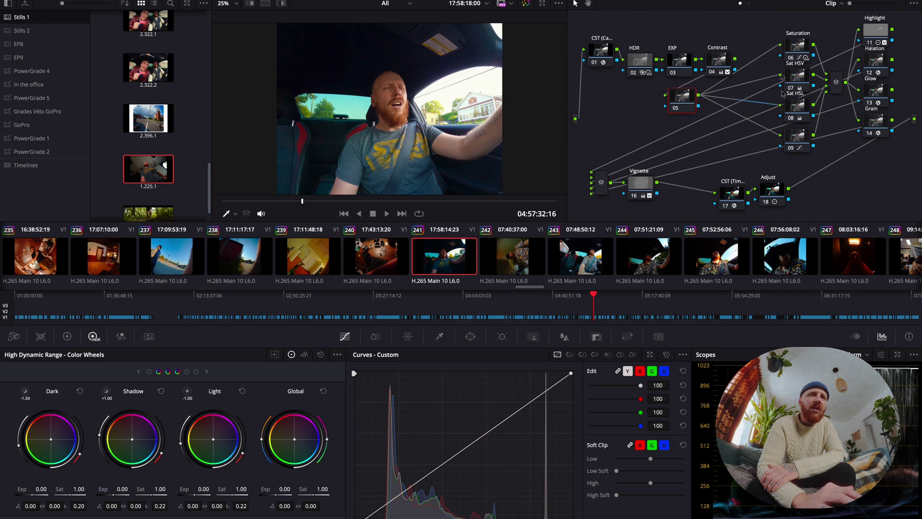
left_click_drag(797, 48, 777, 44)
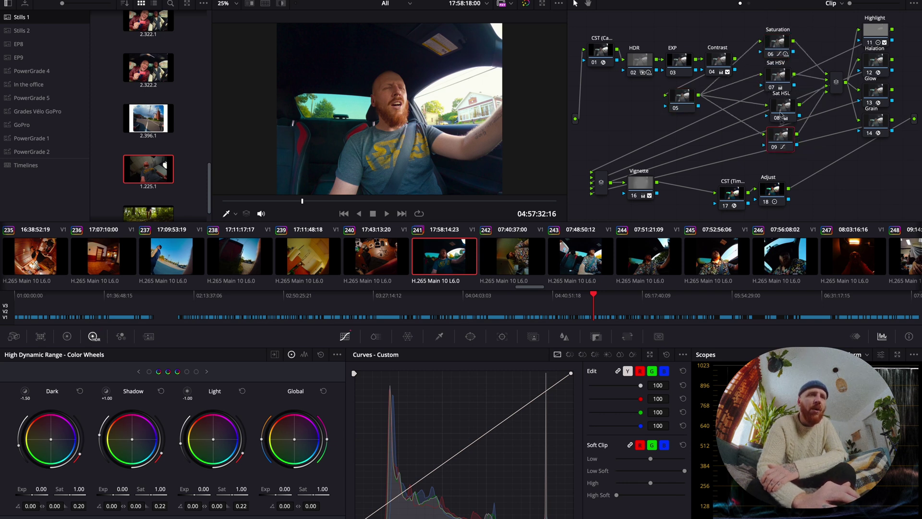
left_click(375, 336)
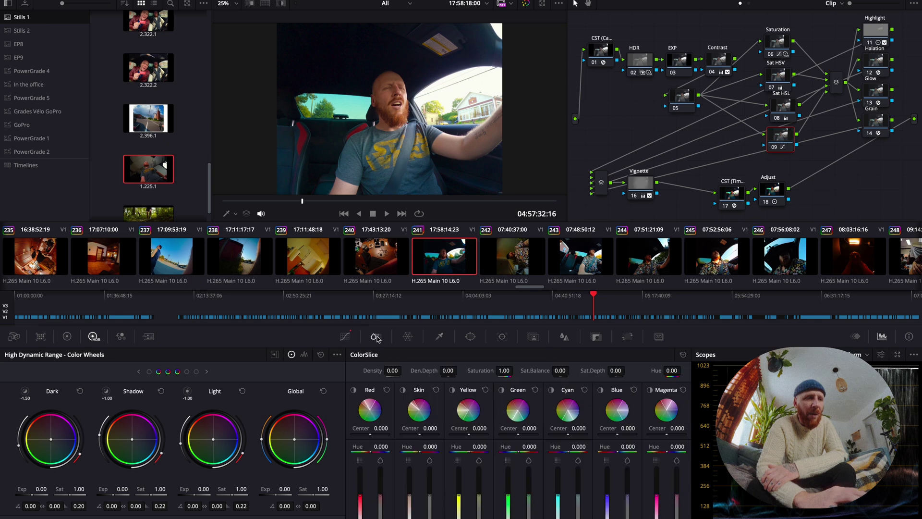
left_click_drag(789, 112, 778, 142)
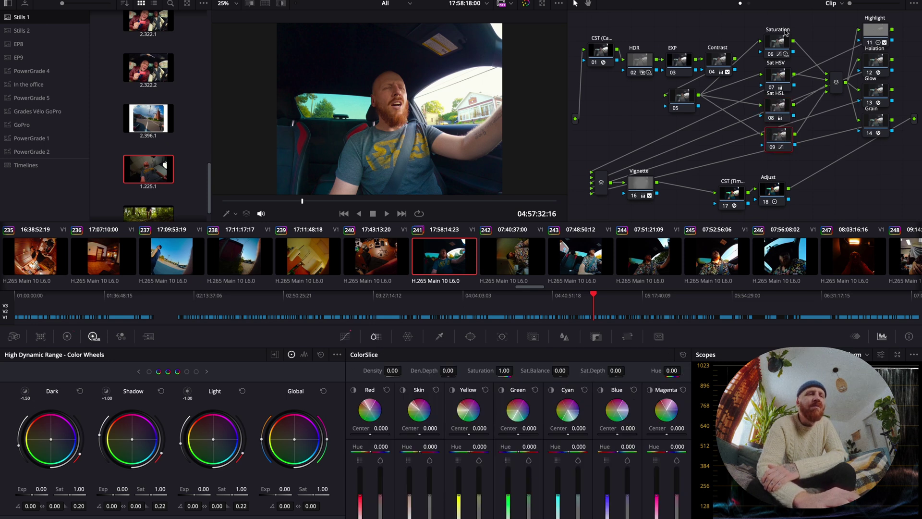
left_click(781, 42)
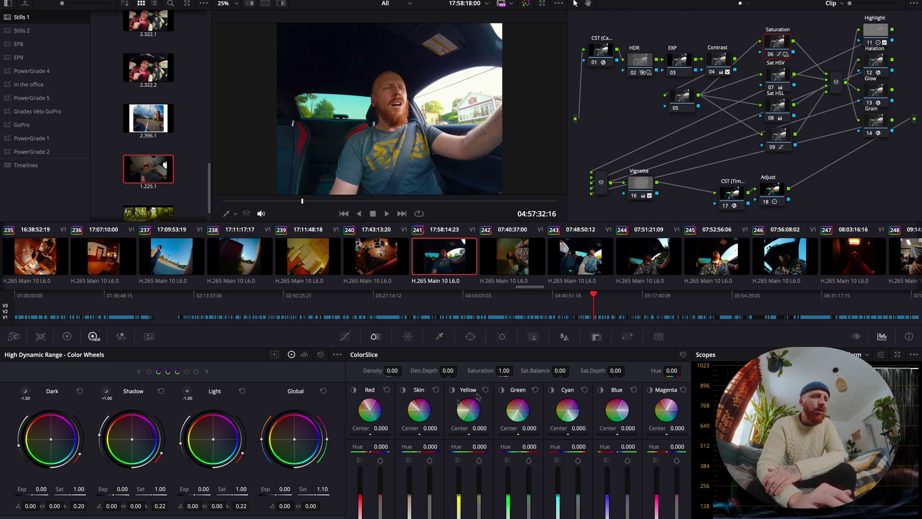
Try a key output gain of 2.000 on the Highlight node.
left_click(864, 28)
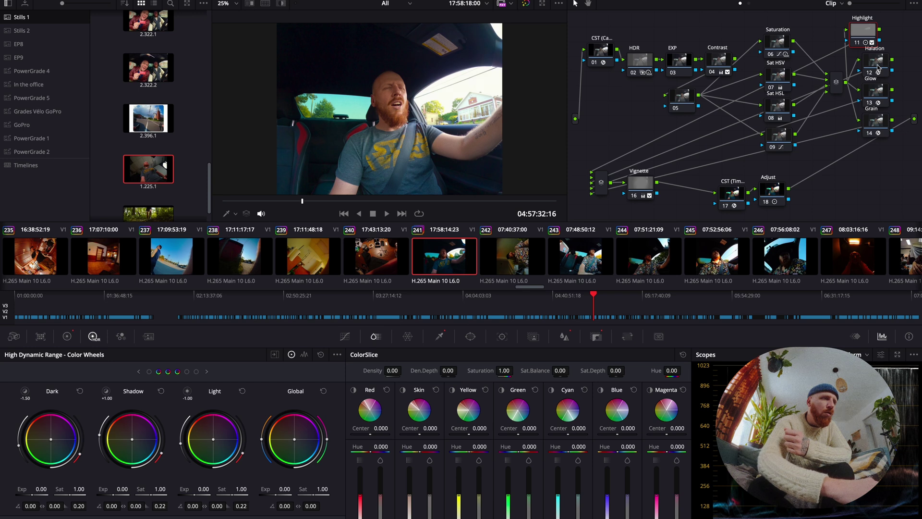
left_click_drag(570, 447, 604, 446)
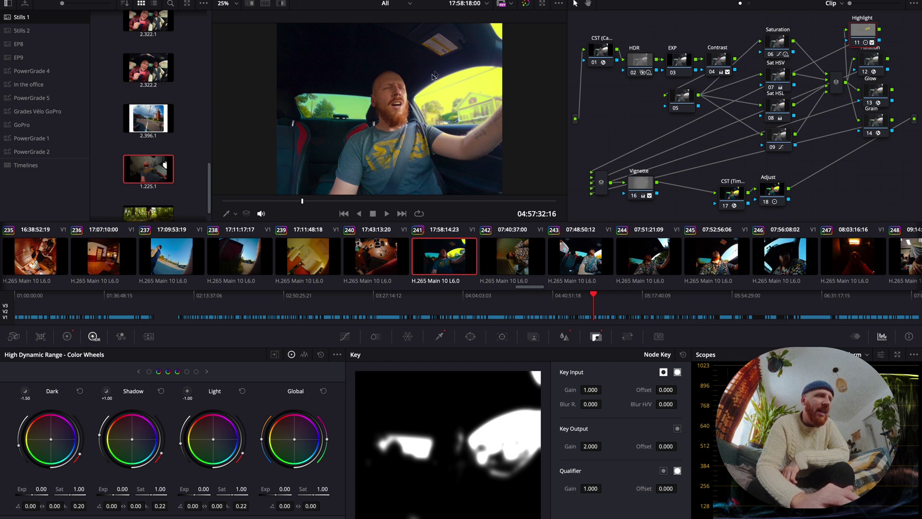
Align the Halation, Glow and Grain nodes in a column below the Highlight node.
left_click(863, 67)
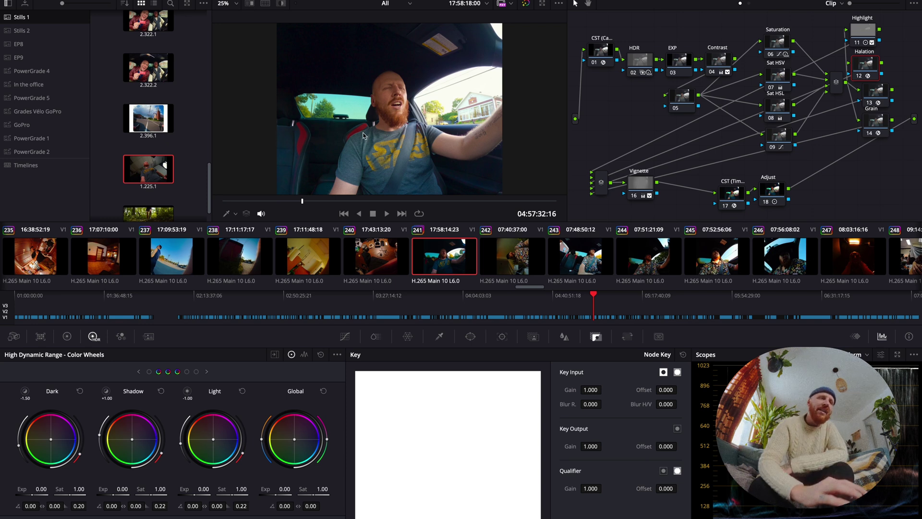
left_click_drag(882, 94, 867, 111)
left_click(863, 130)
Move the Vignette node next to CST (Timeline) and line both up with the Adjust node.
left_click_drag(643, 195, 687, 201)
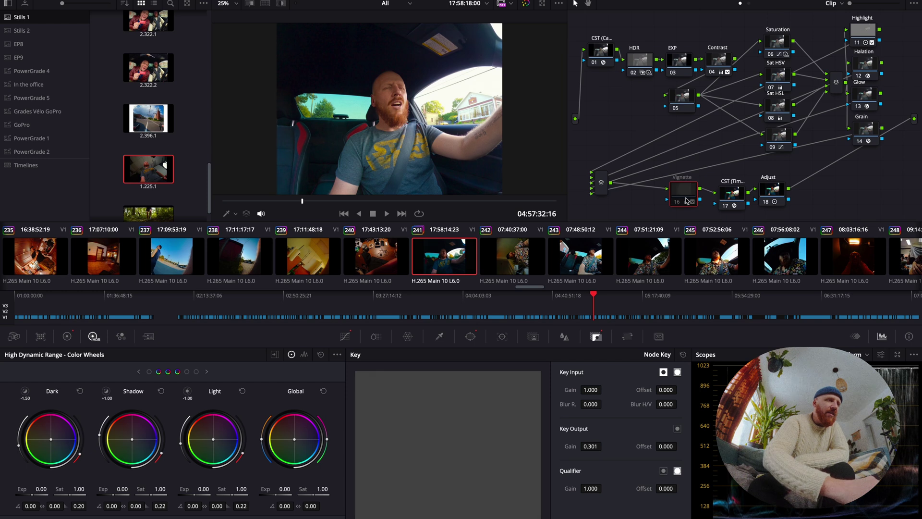
left_click(737, 200)
left_click_drag(738, 200, 767, 194)
Toggle the Adjust node off and on repeatedly to compare its effect on the car shot.
key("ctrl+d")
key("ctrl+d")
key("ctrl+d")
key("ctrl+d")
key("ctrl+d")
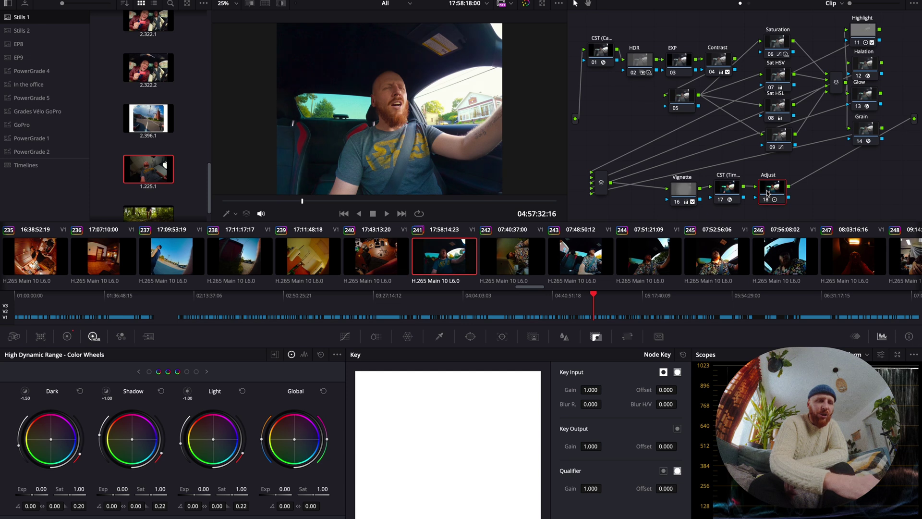
key("ctrl+d")
key("ctrl+d")
key("ctrl+d")
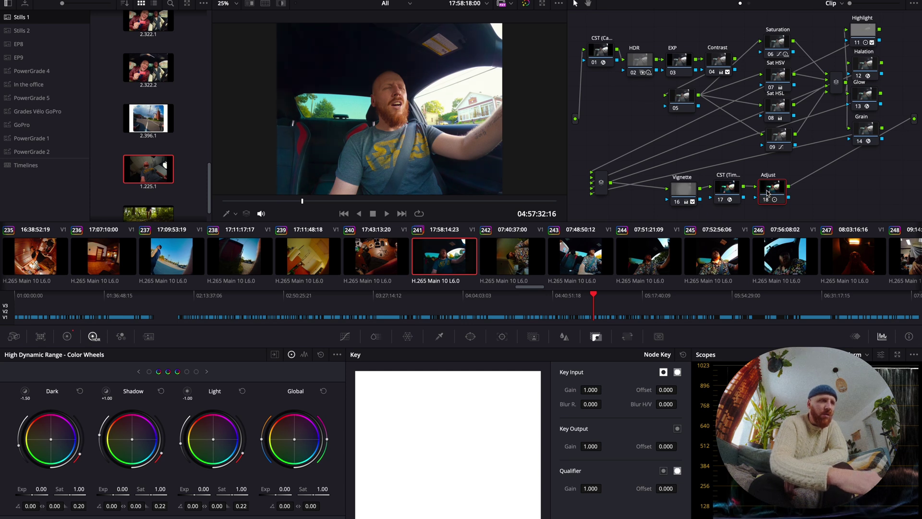
key("ctrl+d")
key("ctrl+d")
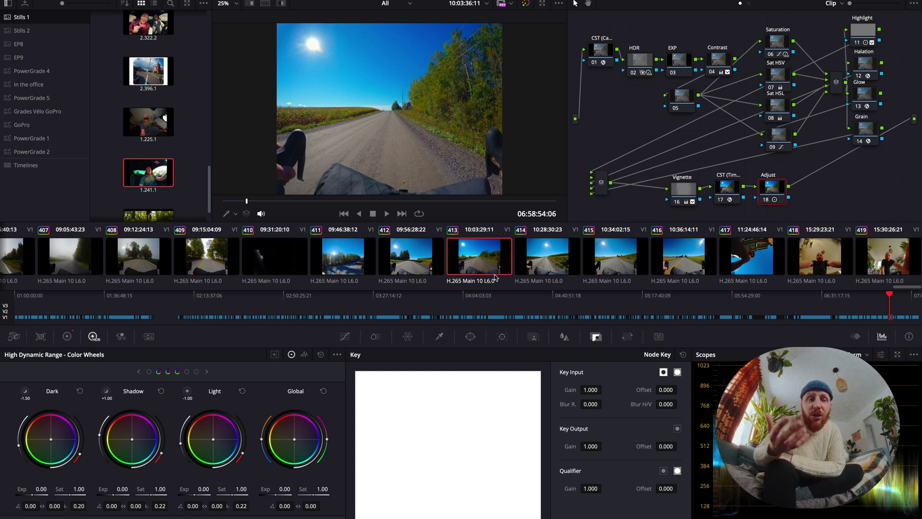
Switch clip 413 to its grade with the Dehancer node and view the picture full screen.
scroll(495, 269, "up", 5)
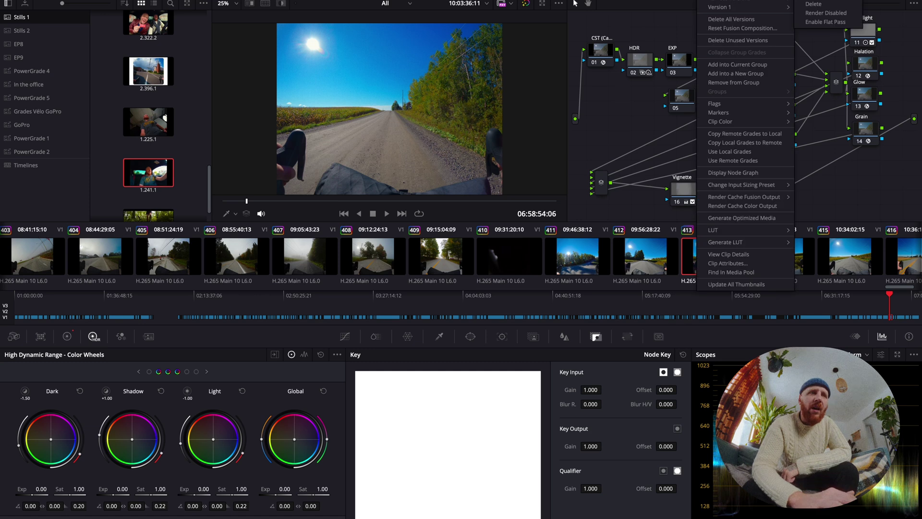
left_click(694, 256)
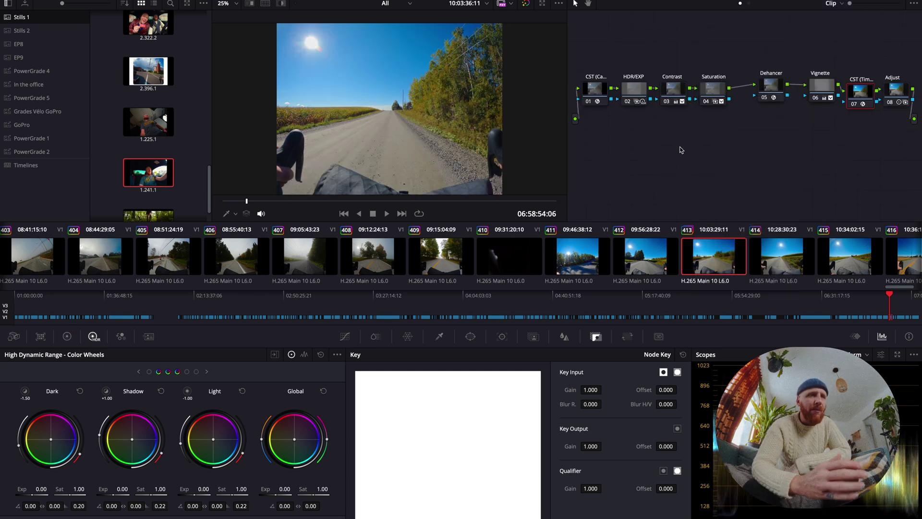
key("p")
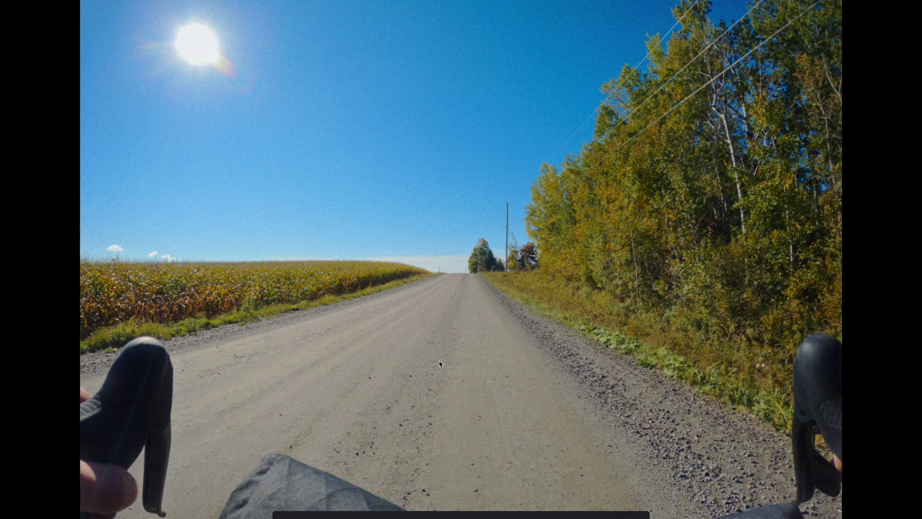
key("p")
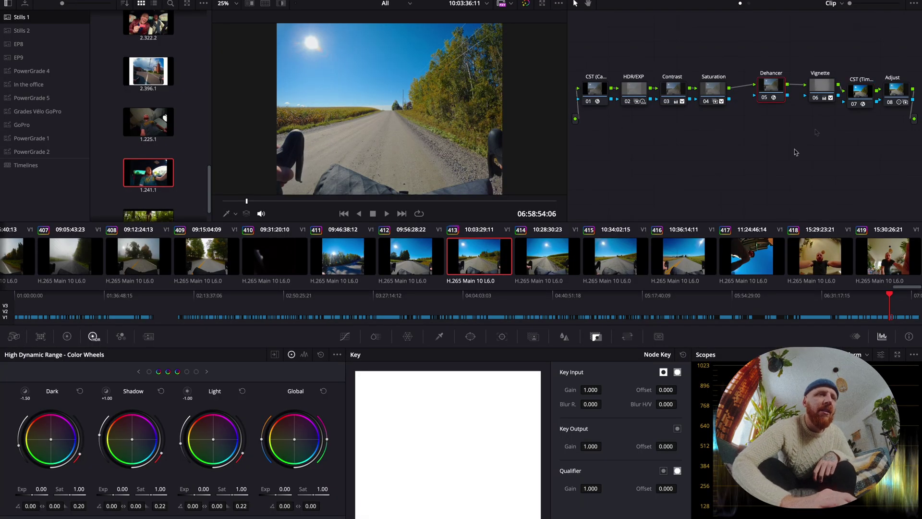
Compare the road shot with the first CST node bypassed and enabled.
left_click(592, 98)
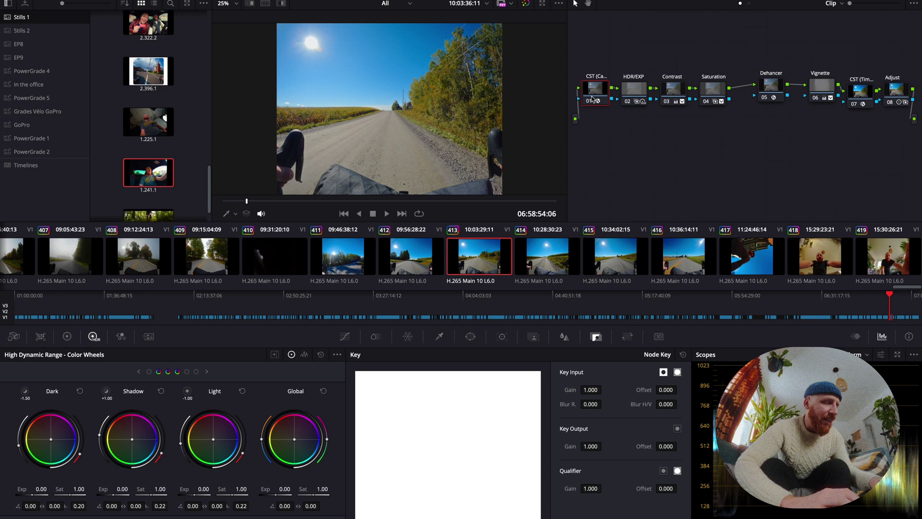
key("super+d")
key("super+d")
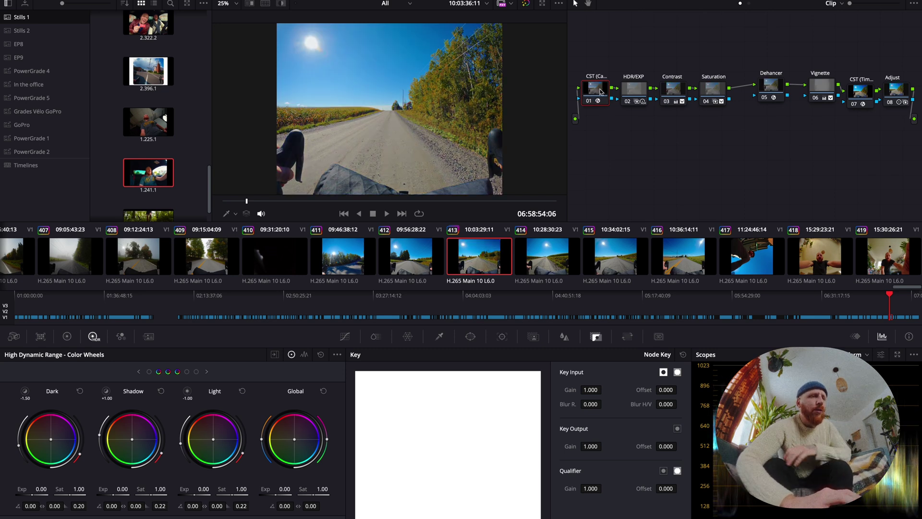
Toggle the HDR/EXP node off and on, and examine its HDR wheel settings.
left_click(639, 89)
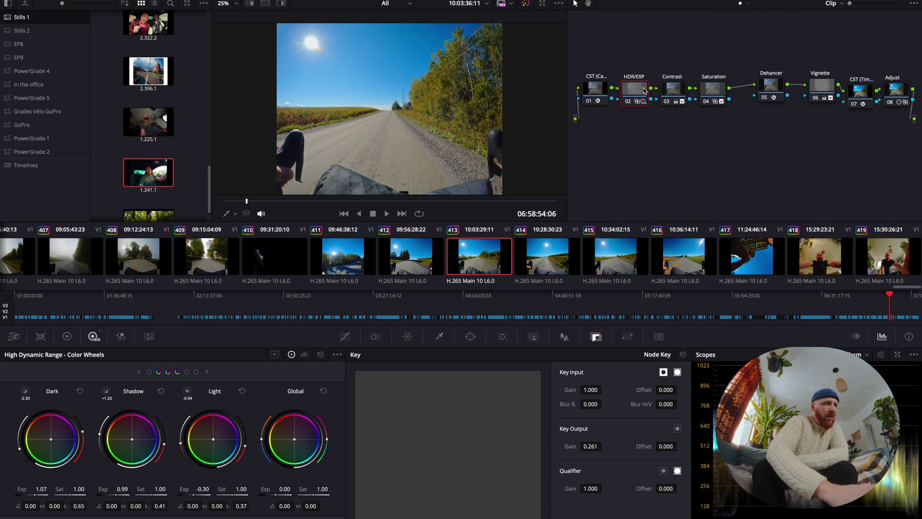
key("ctrl+d")
key("ctrl+d")
key("ctrl+d")
key("ctrl+d")
key("ctrl+d")
key("ctrl+d")
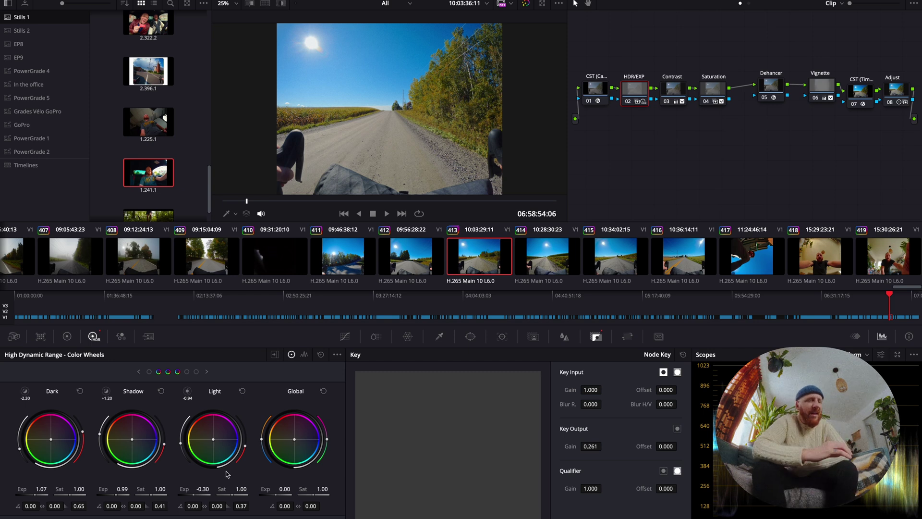
Toggle the Contrast node off and on repeatedly to compare its effect on the road shot.
left_click(672, 90)
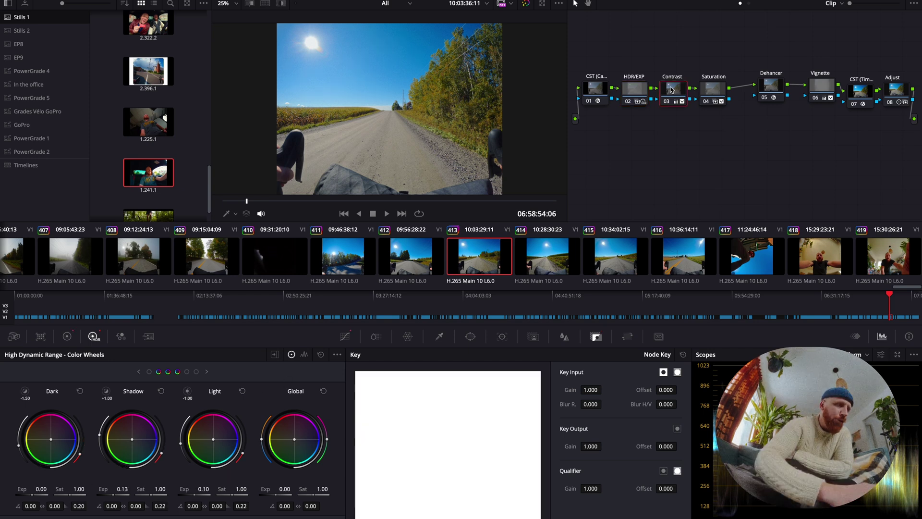
key("ctrl+d")
key("ctrl+d")
key("ctrl+d")
key("ctrl+d")
key("ctrl+d")
key("ctrl+d")
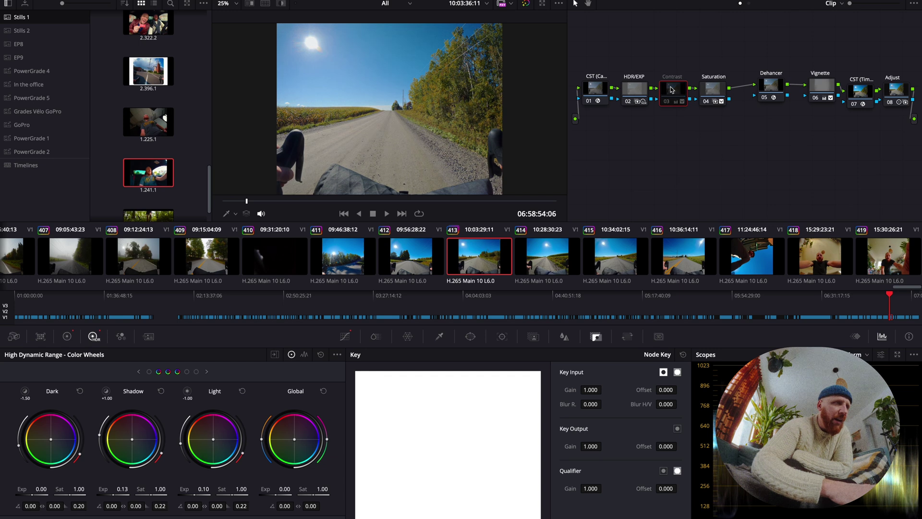
key("ctrl+d")
key("ctrl+d")
key("ctrl+d")
key("ctrl+d")
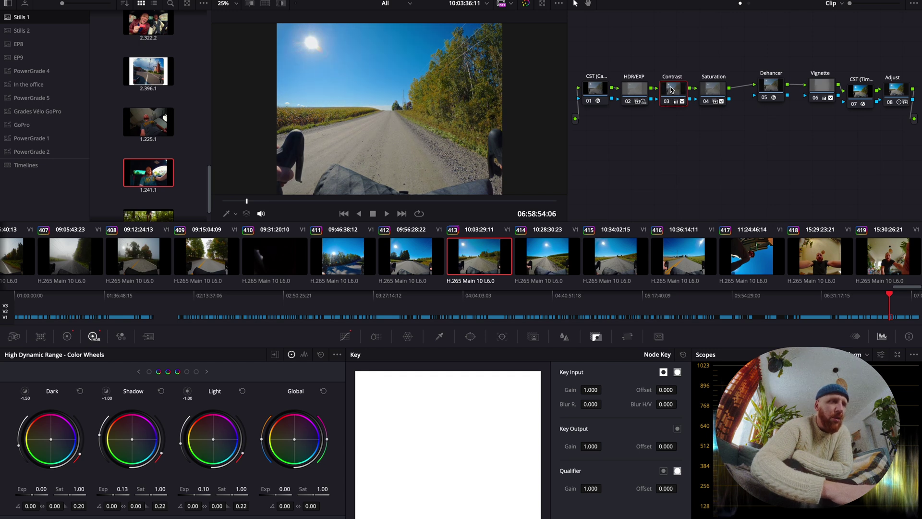
Examine the Saturation node's ColorSlice settings.
left_click(723, 90)
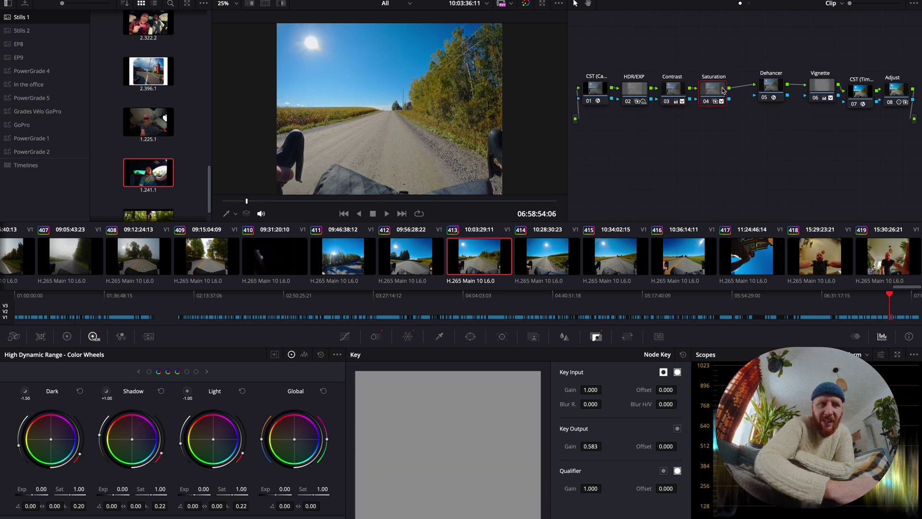
left_click(376, 336)
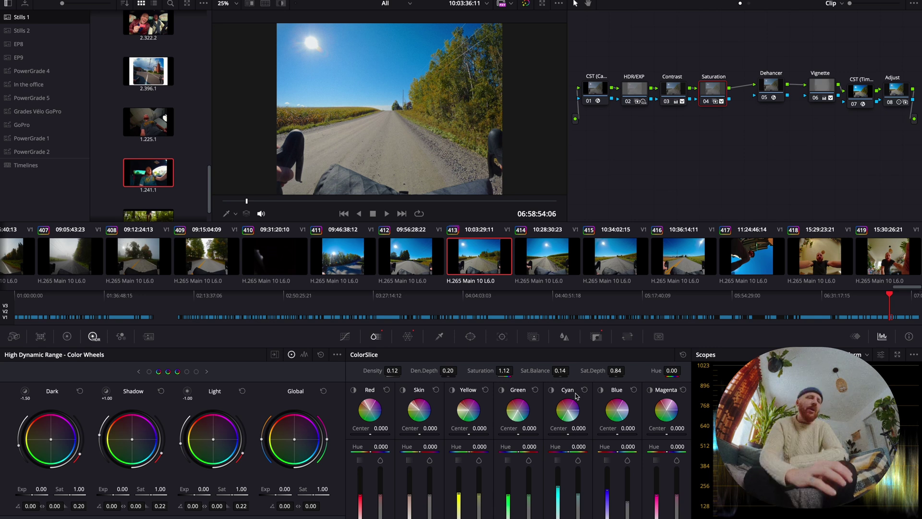
Examine the Saturation node's Color Warper hue-saturation grid, resetting it and undoing the reset.
left_click(410, 336)
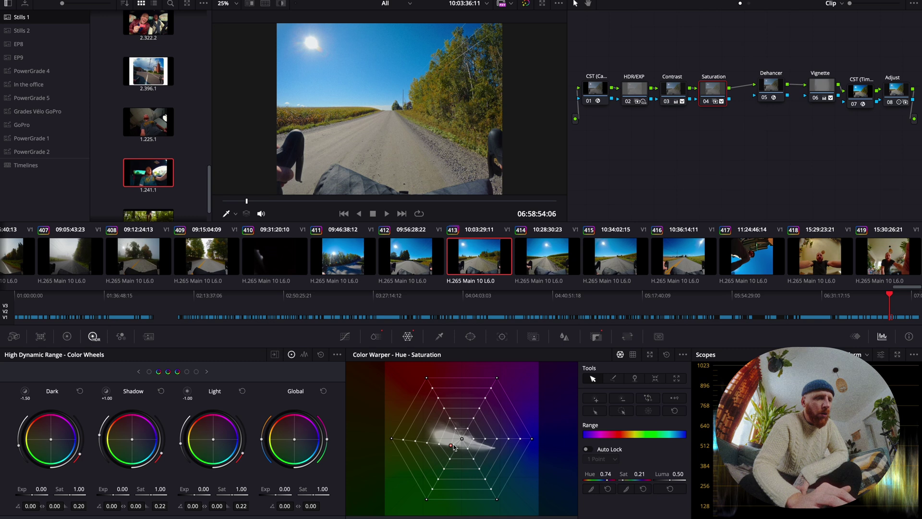
left_click(666, 355)
key("ctrl+z")
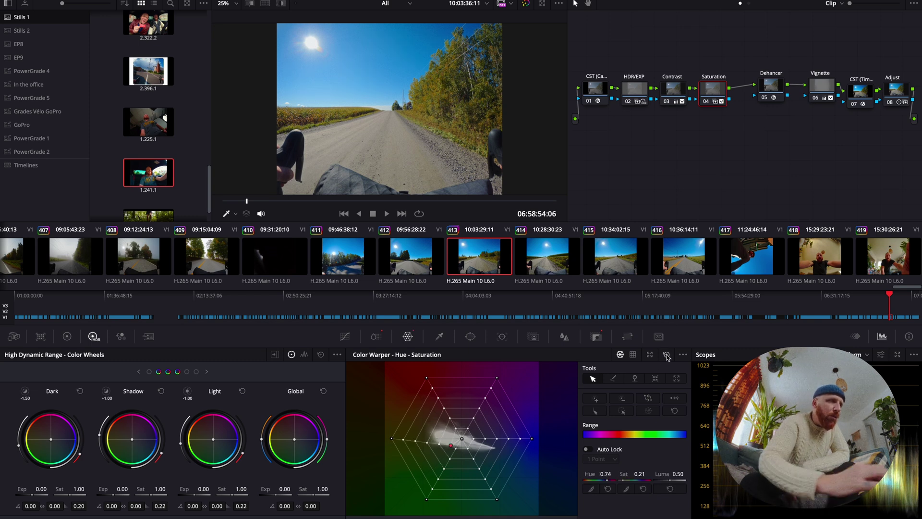
Step through the Dehancer, Vignette and output CST nodes, and toggle the Adjust node off and on to compare its effect.
left_click(765, 89)
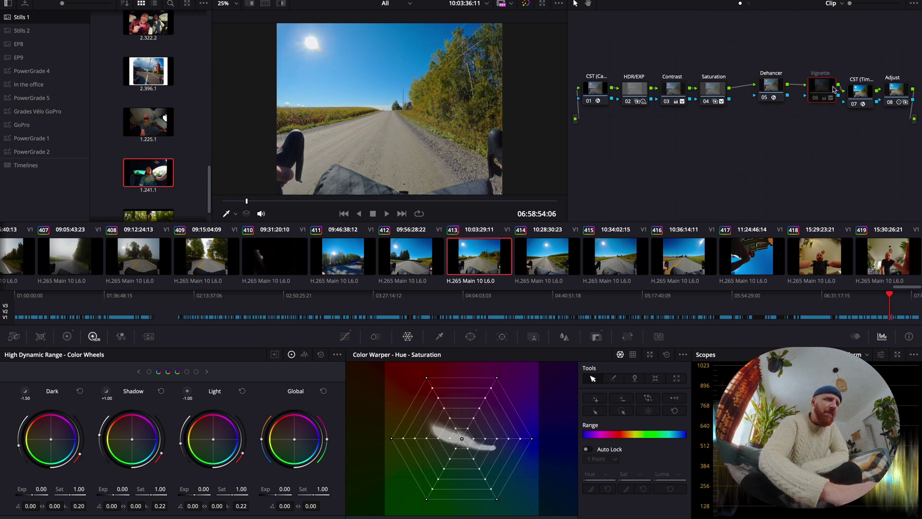
left_click(862, 90)
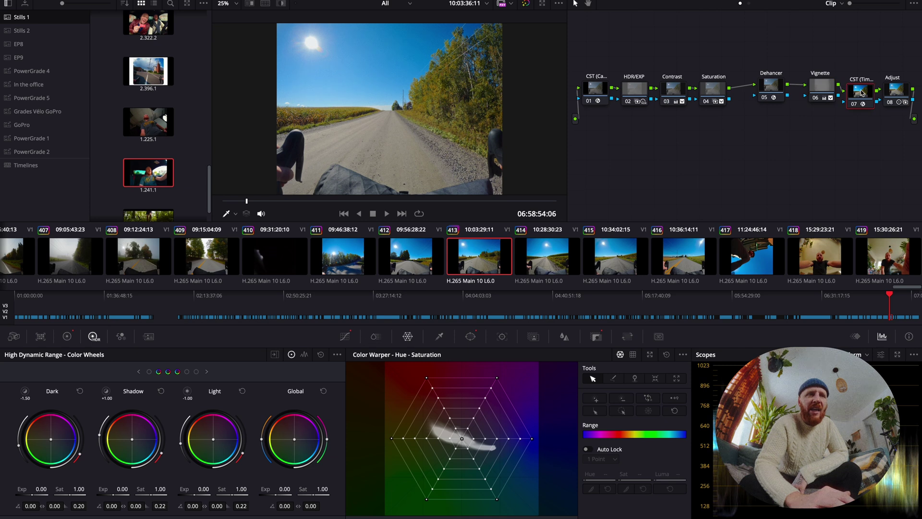
left_click(895, 96)
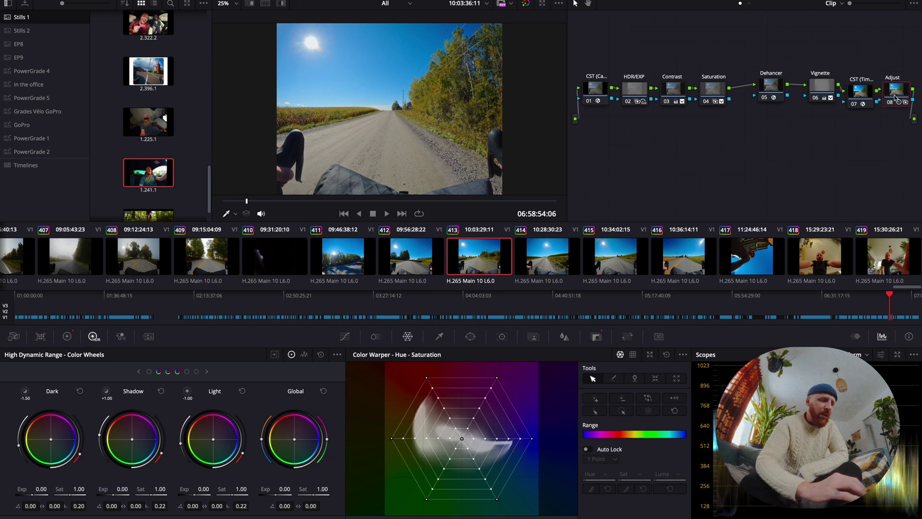
key("ctrl+d")
key("ctrl+d")
key("ctrl+d")
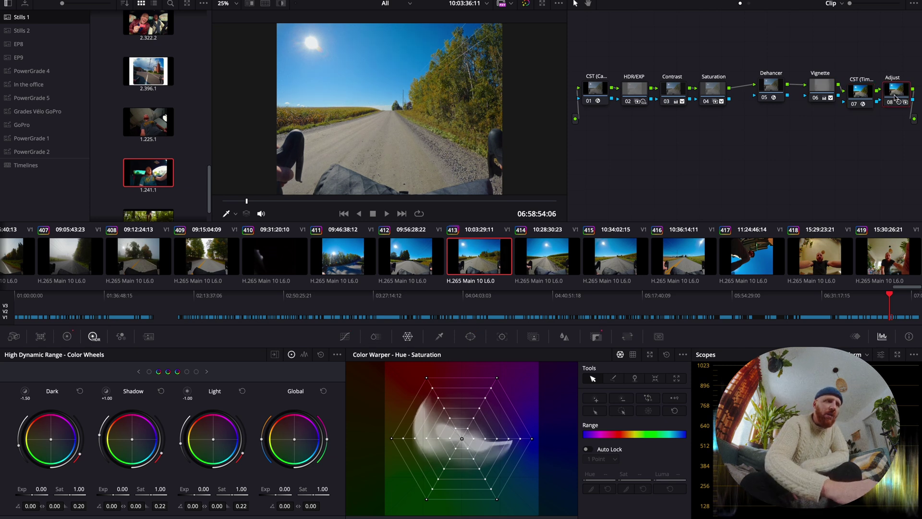
key("ctrl+d")
key("ctrl+d")
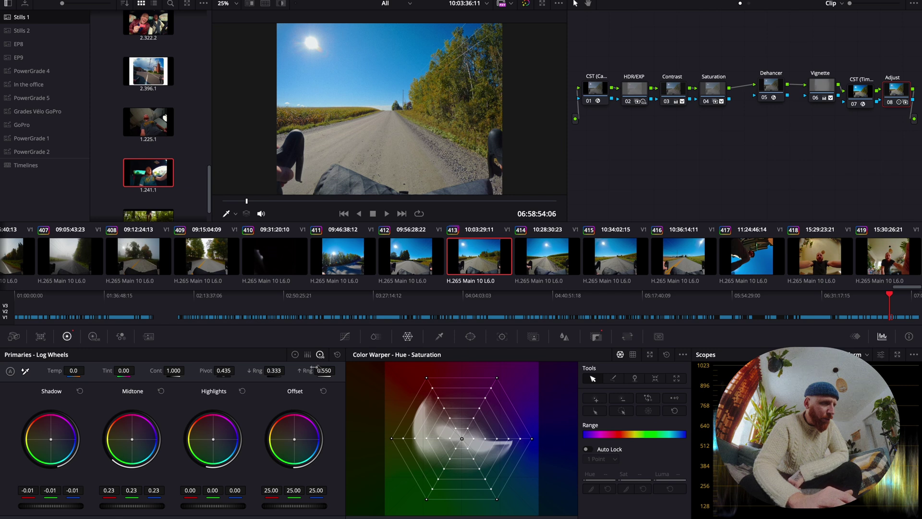
Reset the Adjust node's Log Wheels, lower the Shadow wheel to -0.04, and check the road shot full screen.
left_click(338, 355)
mouse_move(57, 510)
left_mouse_down()
mouse_move(63, 506)
mouse_move(39, 506)
mouse_move(55, 505)
mouse_move(48, 506)
left_mouse_up()
key("super+z")
key("super+shift+z")
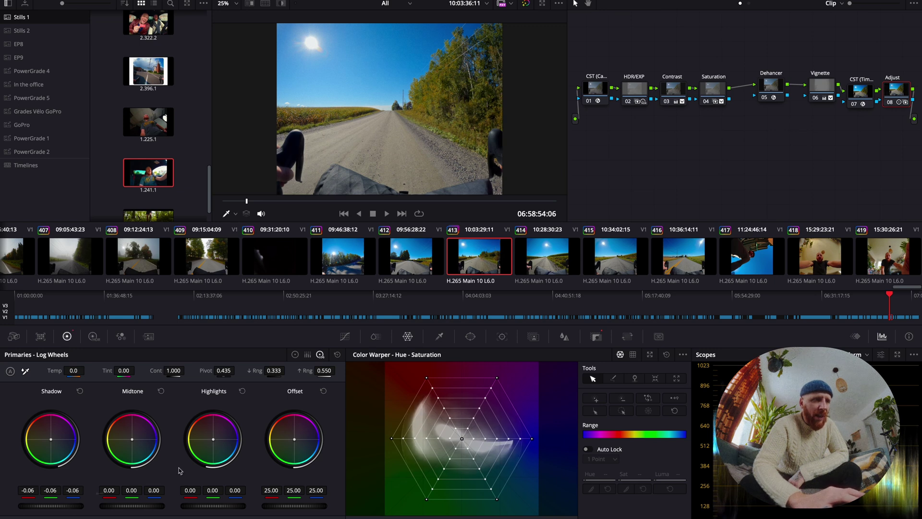
left_click_drag(38, 503, 54, 504)
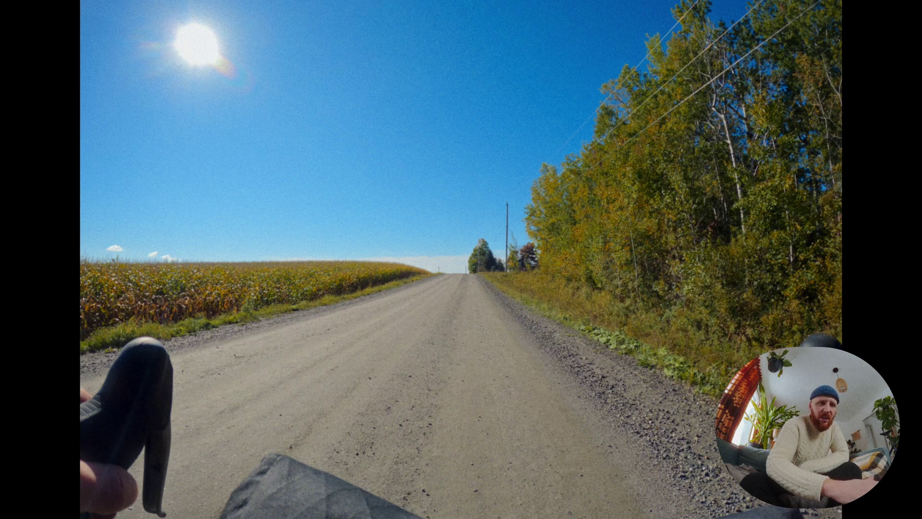
key("super+f")
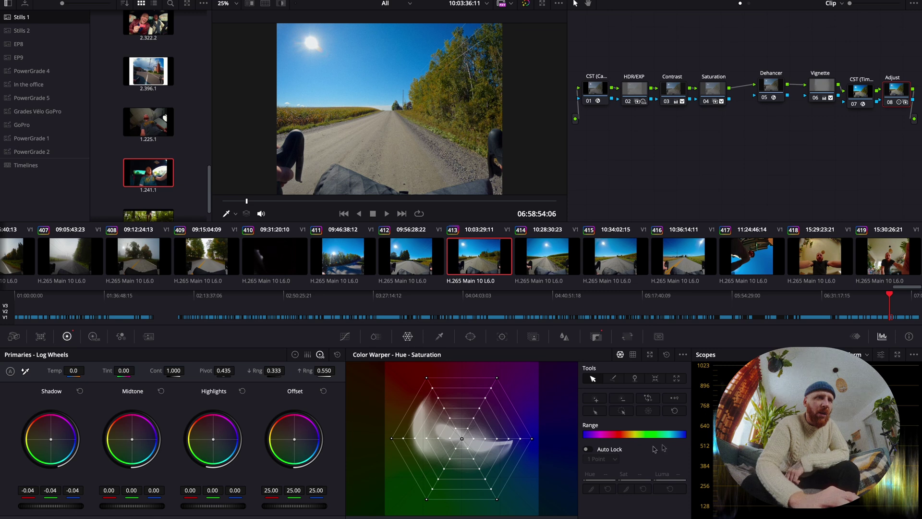
Open the Dehancer node's plugin settings and examine the Input, Film and Expand sections.
left_click(772, 88)
left_click(850, 6)
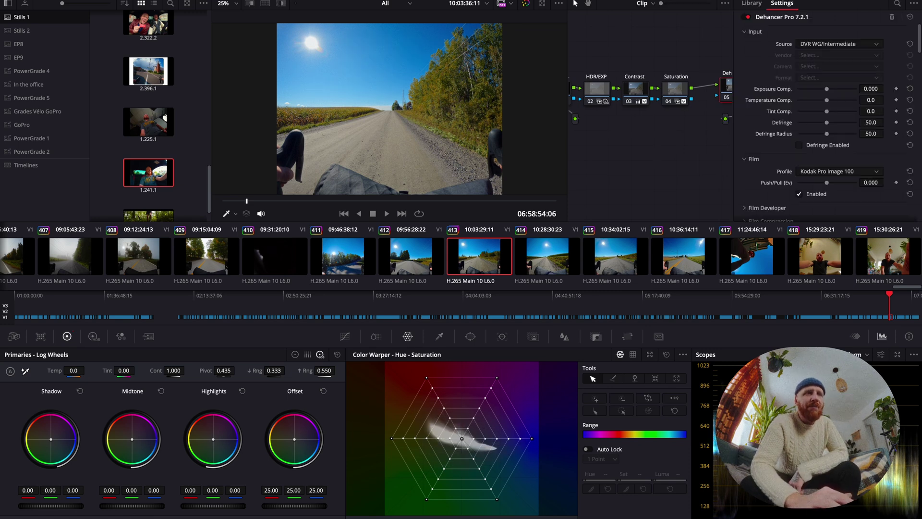
left_click(836, 35)
left_click(836, 33)
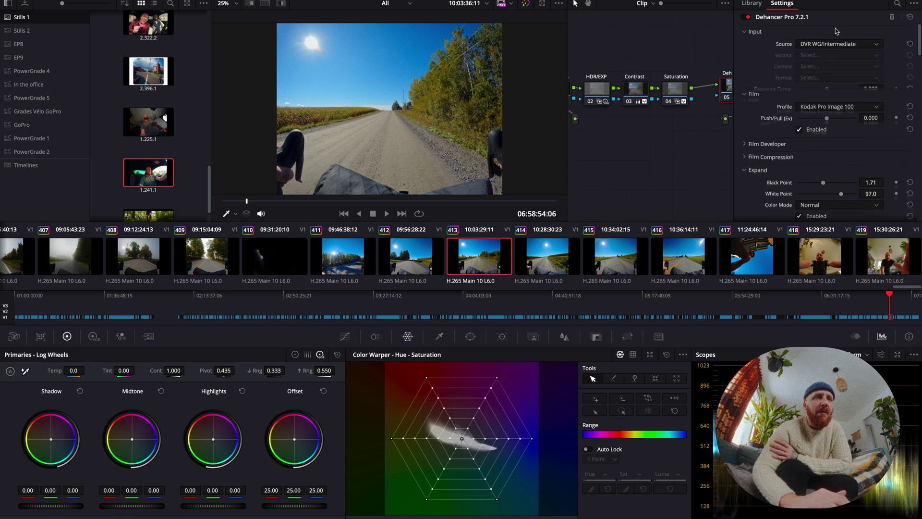
Try Choose Camera as the Dehancer input source, browse its vendor list, and restore the source to DVR WG/Intermediate.
left_click(841, 44)
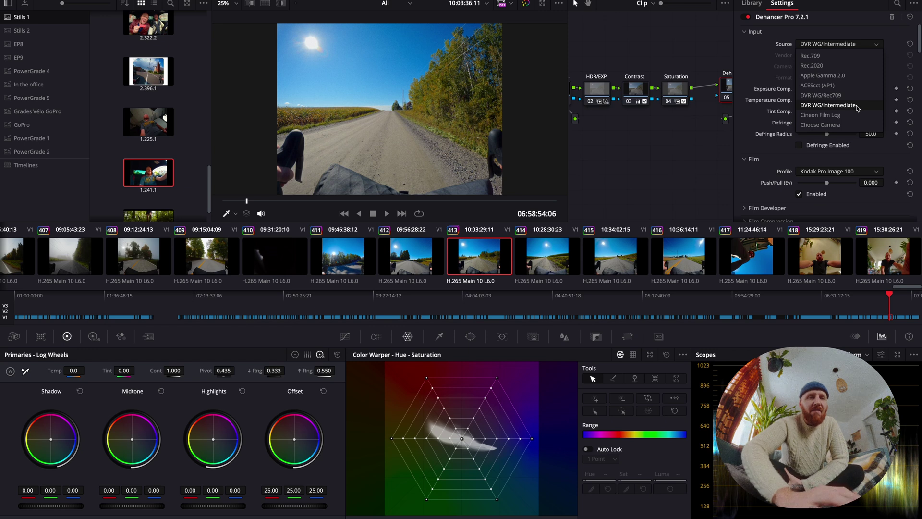
left_click(837, 125)
left_click(838, 56)
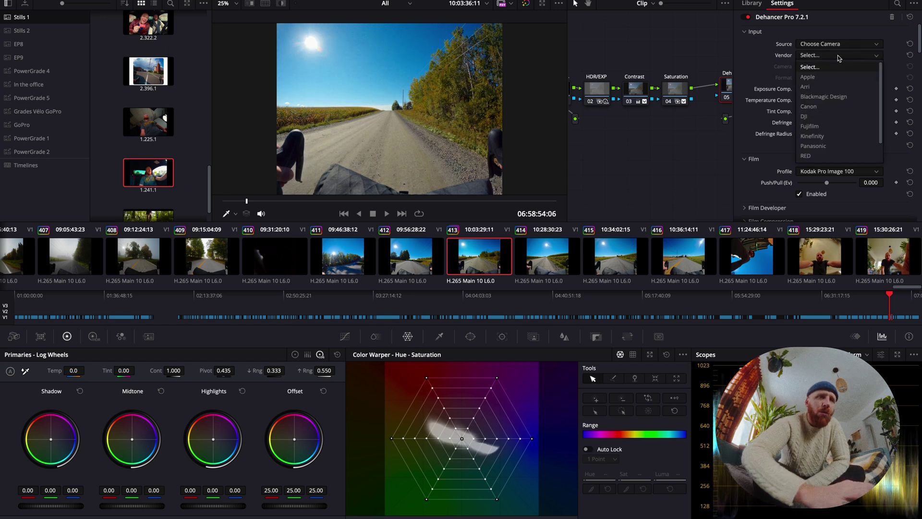
scroll(825, 119, "down", 2)
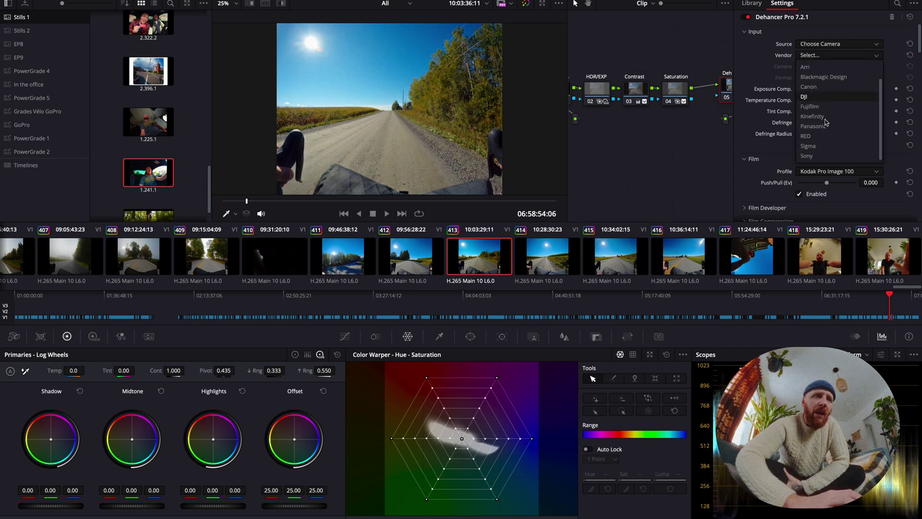
scroll(836, 117, "up", 2)
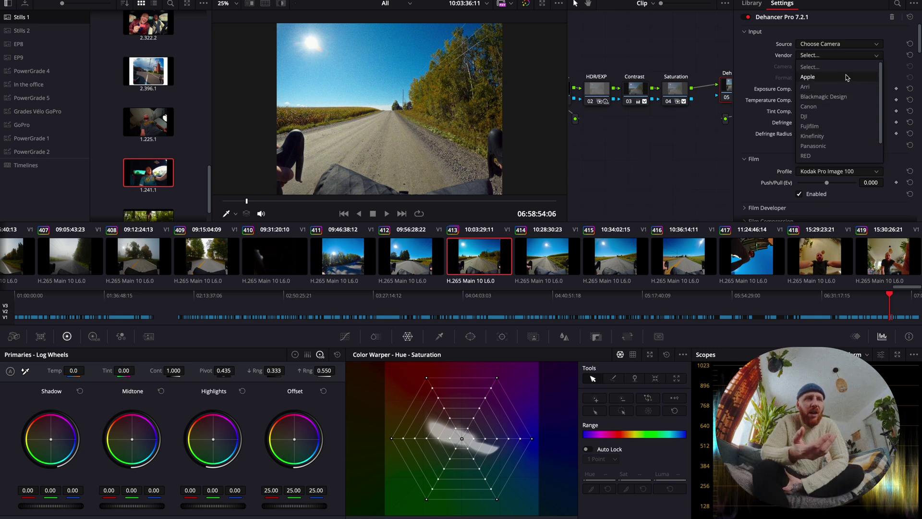
left_click(864, 38)
left_click(860, 43)
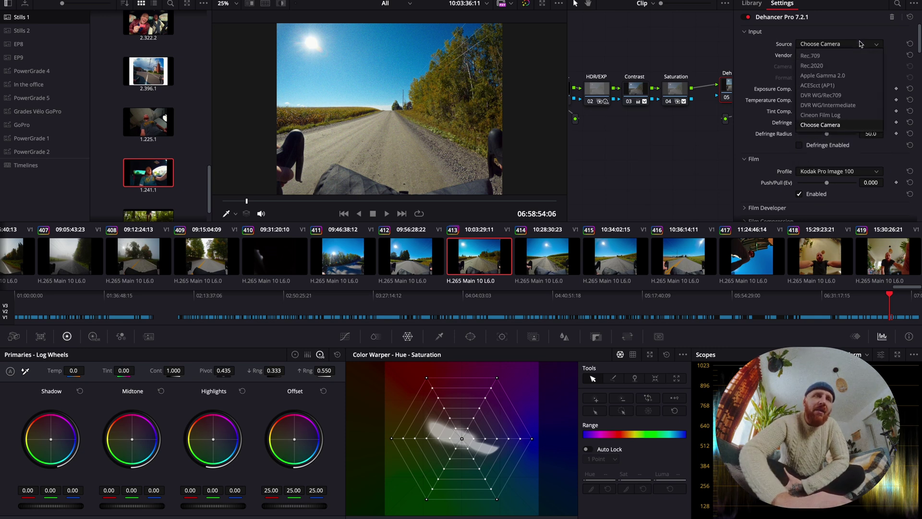
left_click(845, 105)
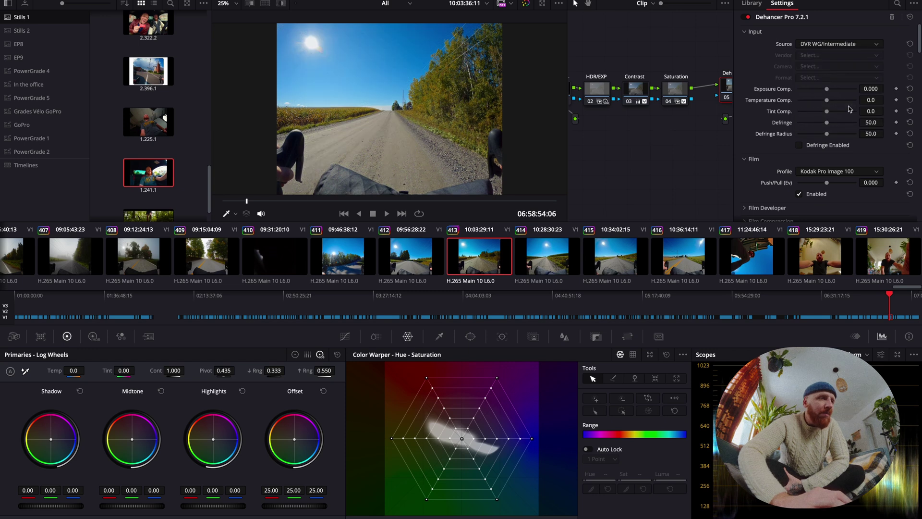
Preview other Dehancer film profiles, including Kodak Ultramax 400, and return to Kodak Pro Image 100.
left_click(825, 58)
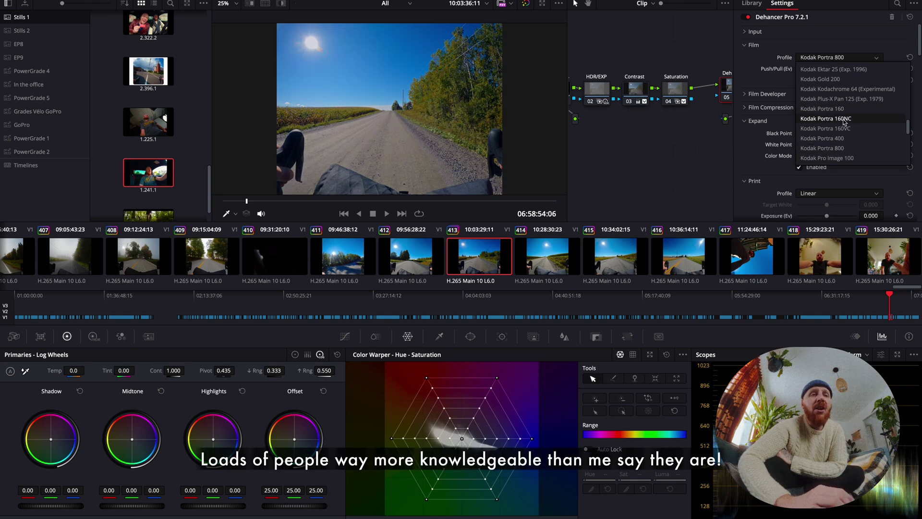
scroll(844, 120, "down", 3)
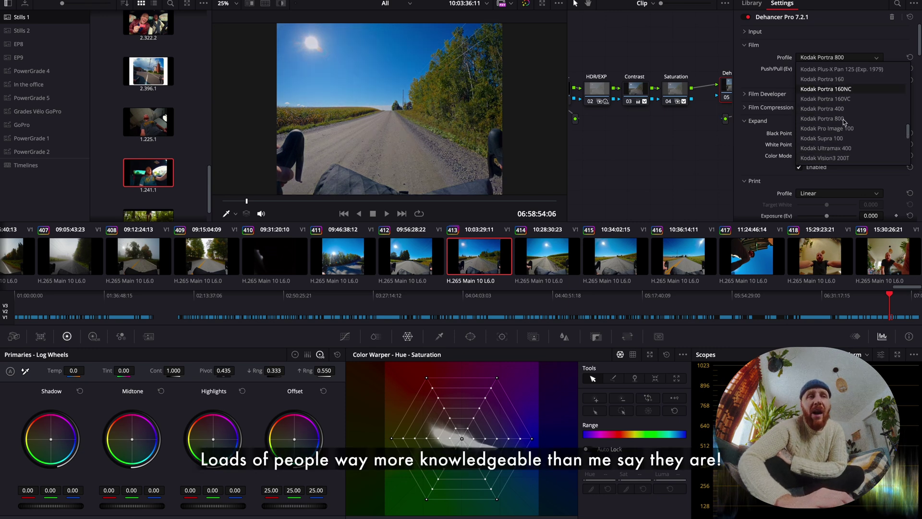
left_click(836, 148)
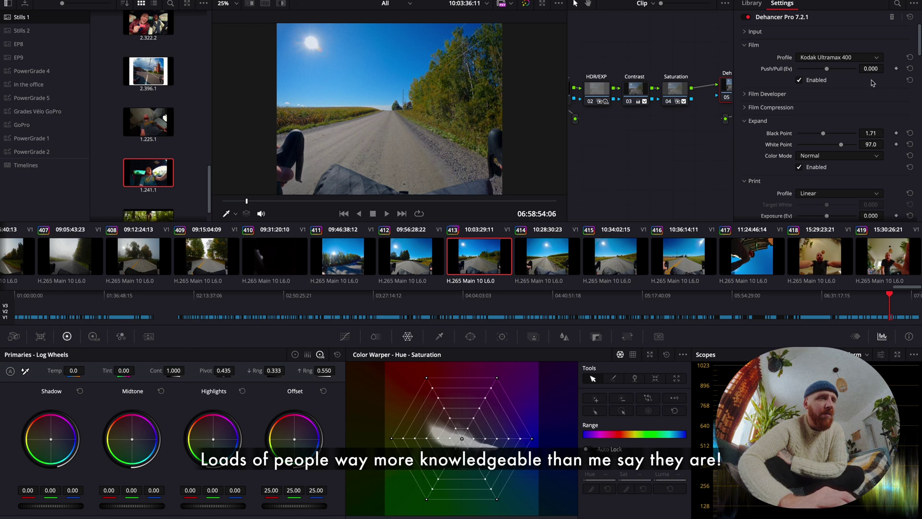
left_click(859, 61)
left_click(836, 138)
left_click(825, 59)
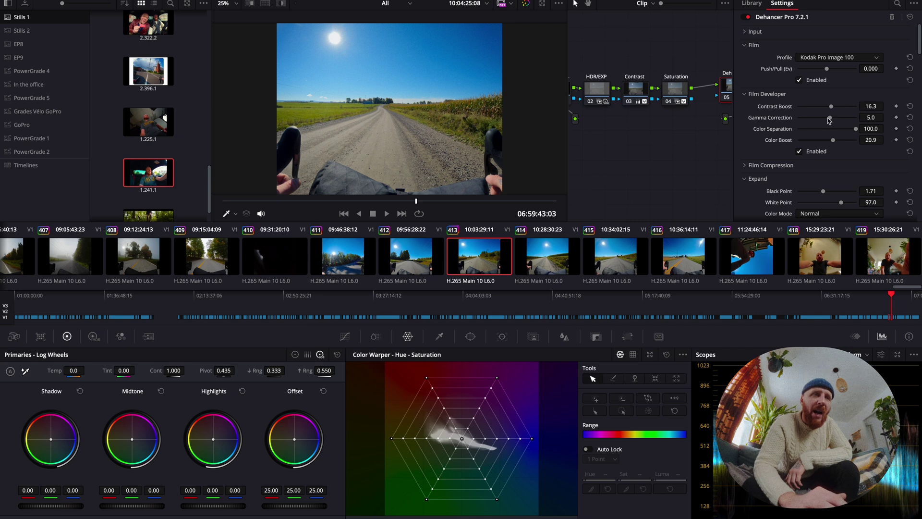
Test extreme Gamma Correction and a Color Boost of -100 in Film Developer, resetting each to its default.
left_click_drag(829, 119, 784, 117)
double_click(784, 118)
left_click_drag(833, 140, 738, 141)
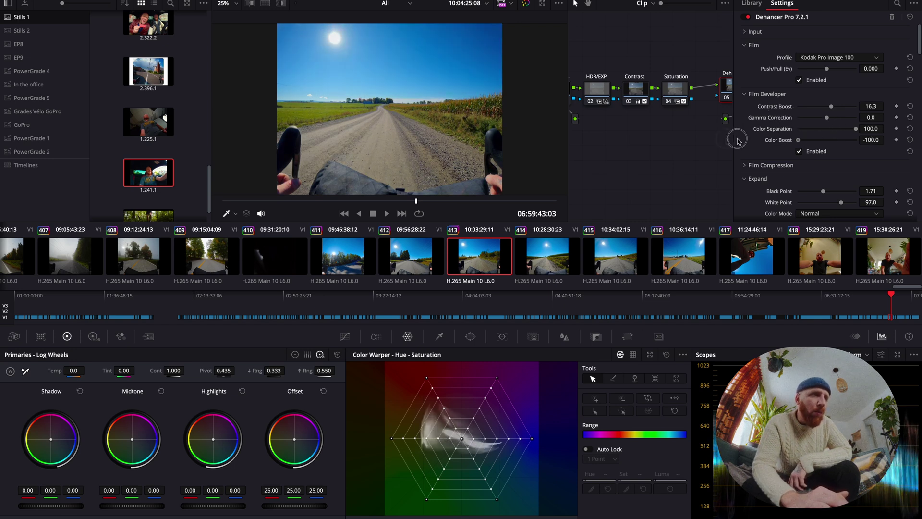
double_click(782, 140)
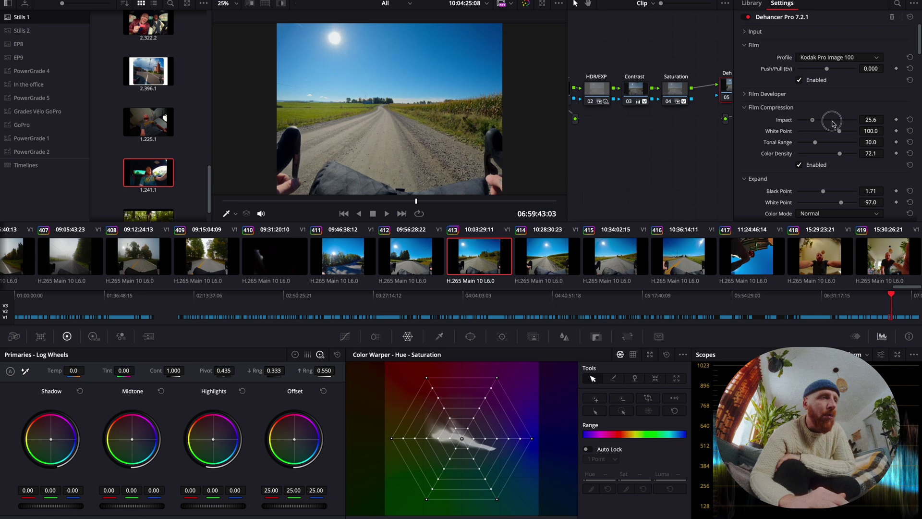
Go through Dehancer's Film Compression controls, including Color Density, and collapse the section.
mouse_move(832, 124)
left_mouse_down()
mouse_move(845, 124)
mouse_move(780, 121)
mouse_move(838, 136)
mouse_move(780, 126)
mouse_move(825, 129)
left_mouse_up()
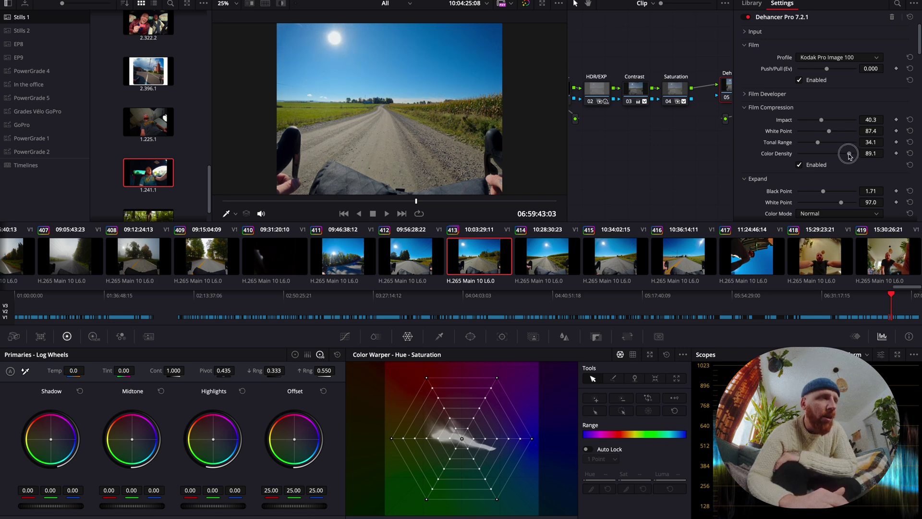
left_click_drag(849, 156, 802, 172)
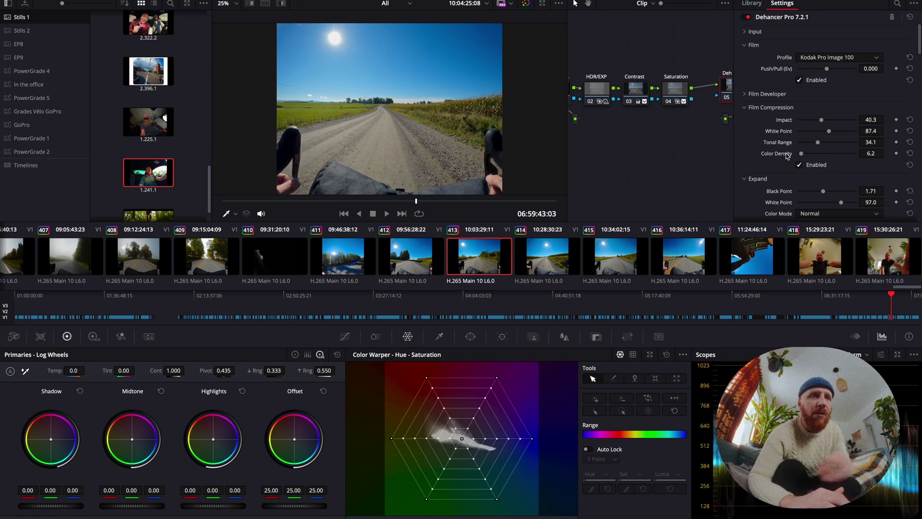
left_click(769, 108)
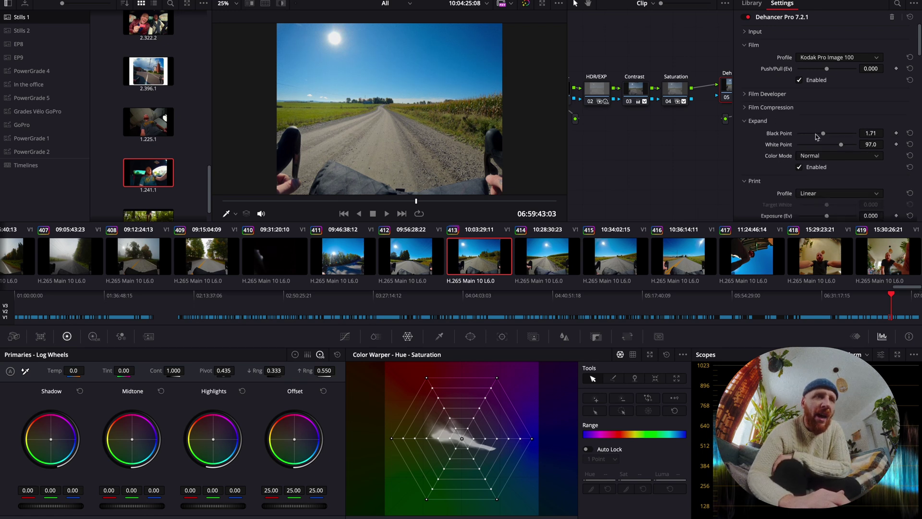
Try the Expand black and white points, set the White Point to 107.4, and toggle Expand off and on to compare.
left_click_drag(823, 134, 847, 145)
key("super+z")
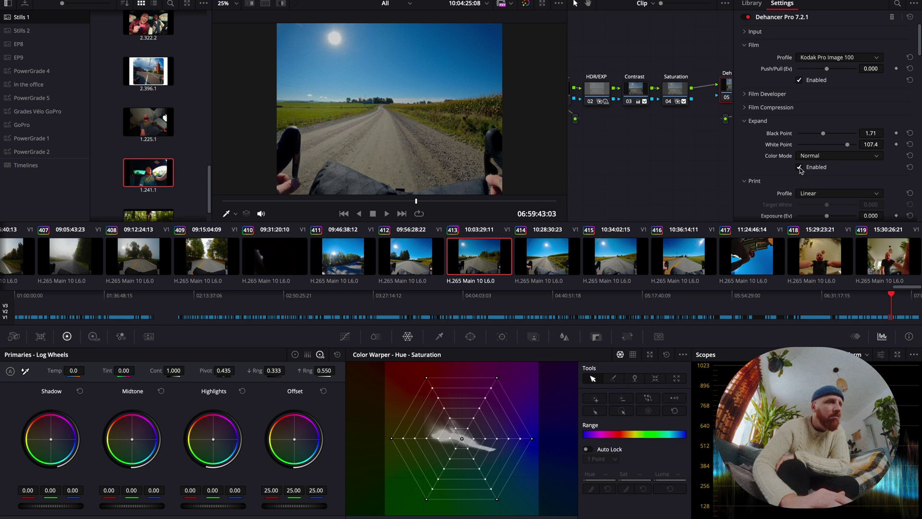
left_click(814, 168)
left_click(815, 168)
left_click(815, 168)
left_click(815, 168)
Set Expand's Color Mode to Luma and check the look of the road shot full screen.
left_click(843, 155)
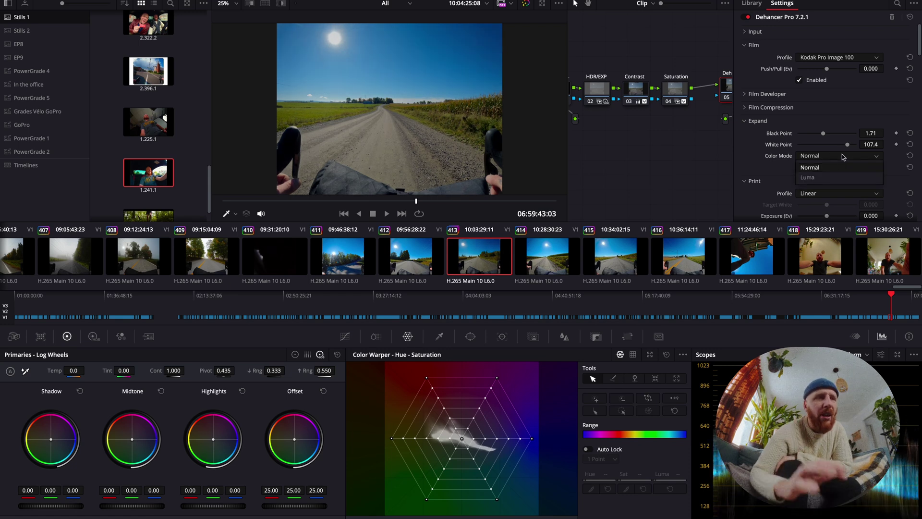
left_click(820, 178)
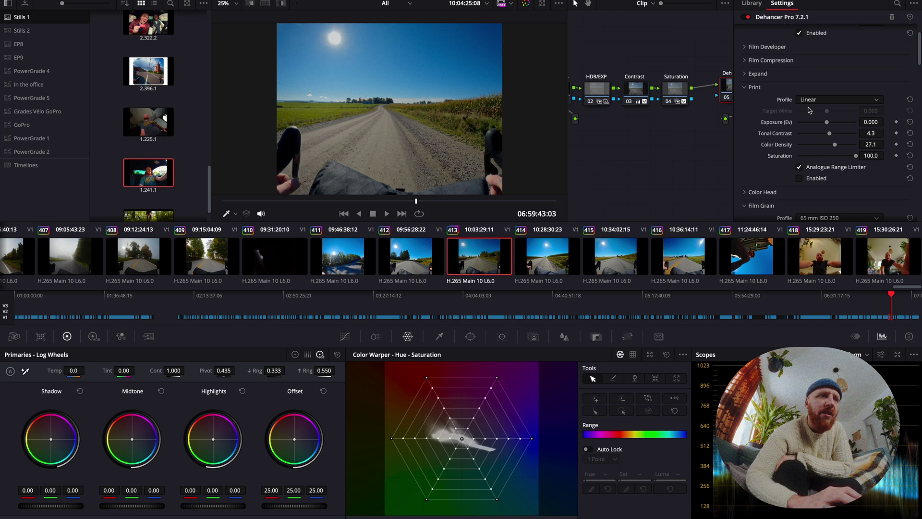
left_click(814, 102)
left_click(821, 141)
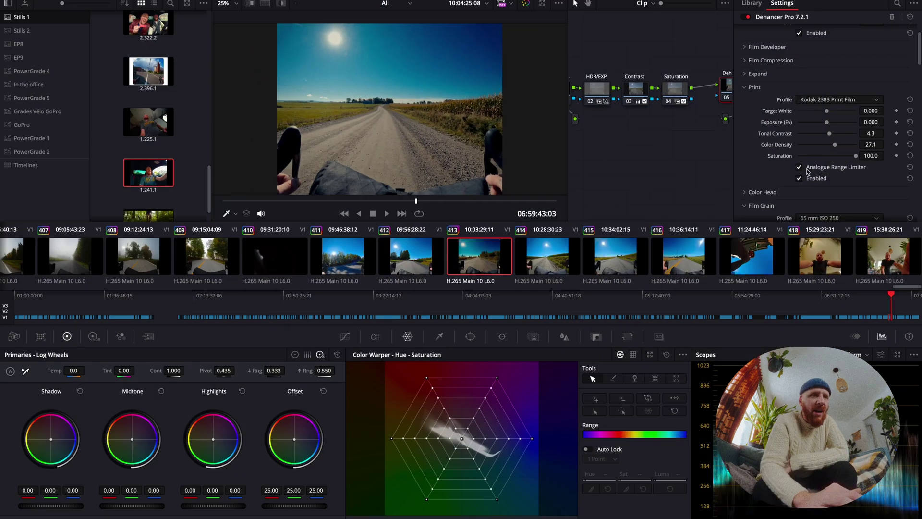
left_click(807, 178)
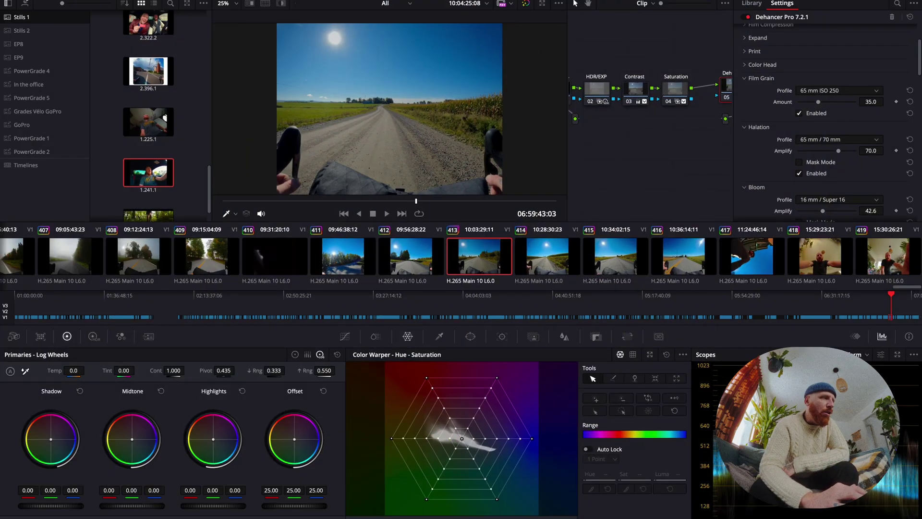
Hide the stills gallery to enlarge the viewer and set the Film Grain profile to 65 mm ISO 500.
left_click(24, 1)
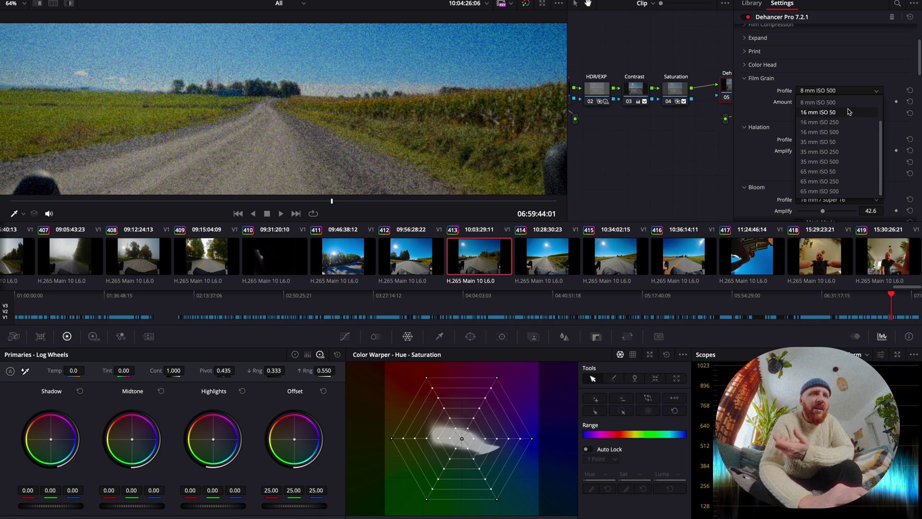
left_click(831, 192)
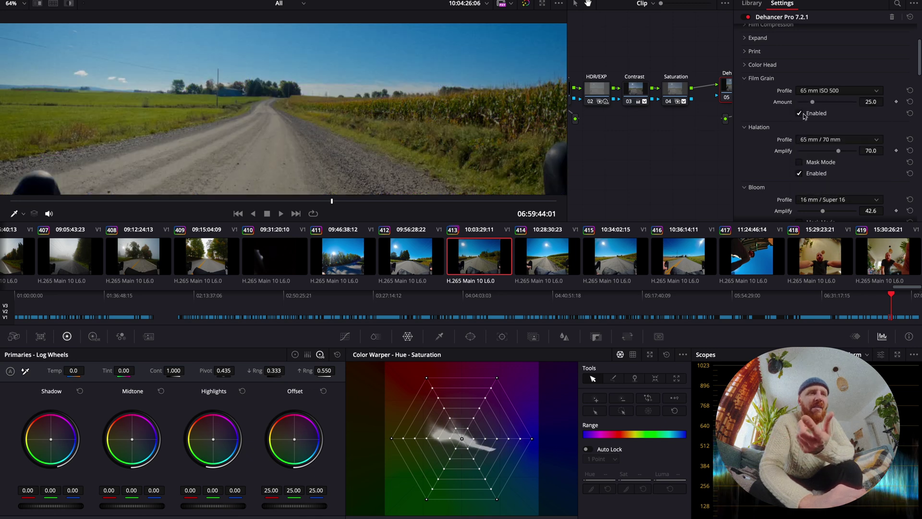
Switch the Film Grain profile to Custom with Size 15.57, Amount 54.3 and Film Resolution 75.2.
left_click(824, 90)
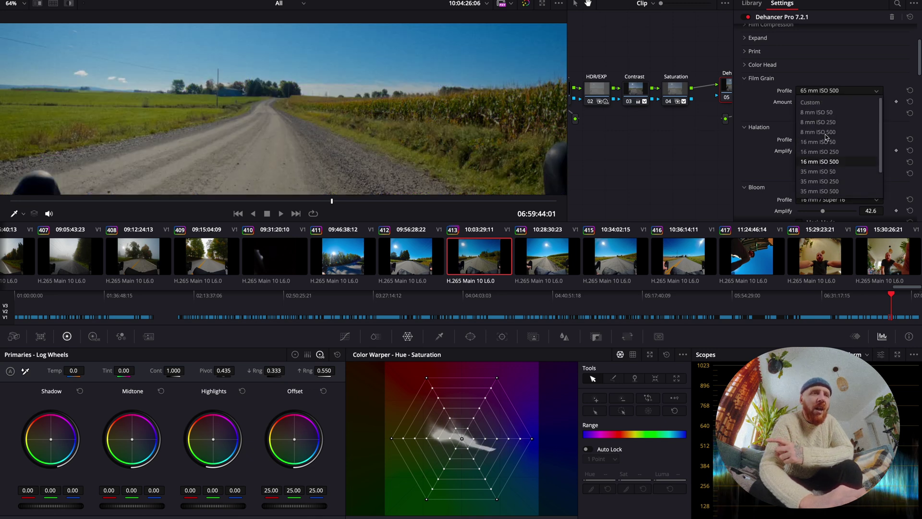
left_click(827, 102)
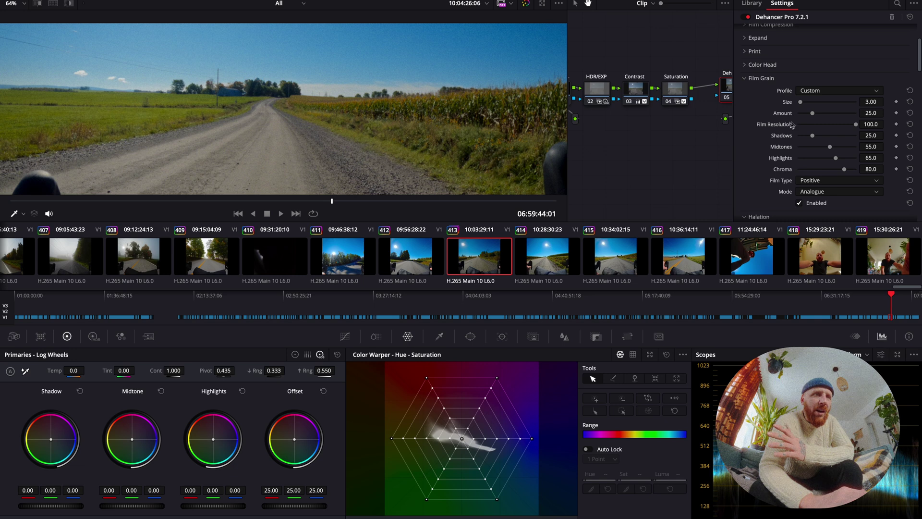
left_click_drag(800, 102, 797, 126)
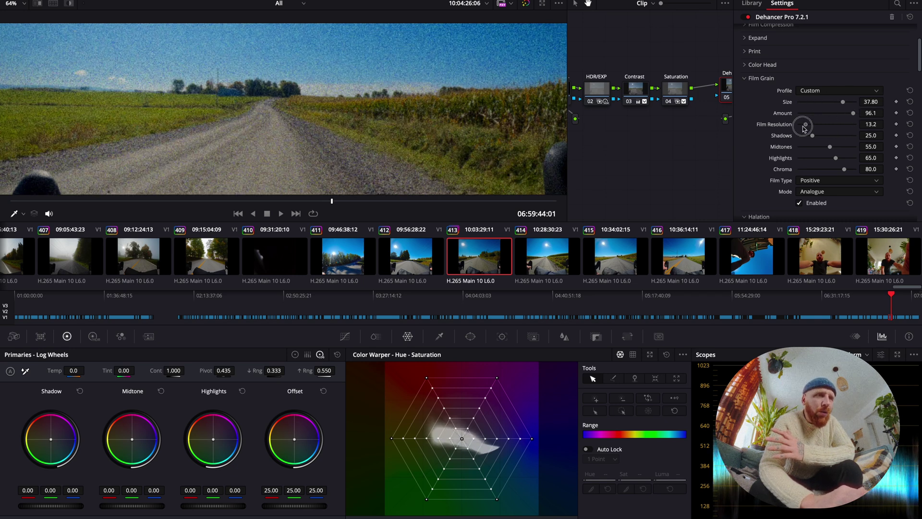
left_click_drag(843, 102, 816, 102)
left_click_drag(805, 124, 842, 126)
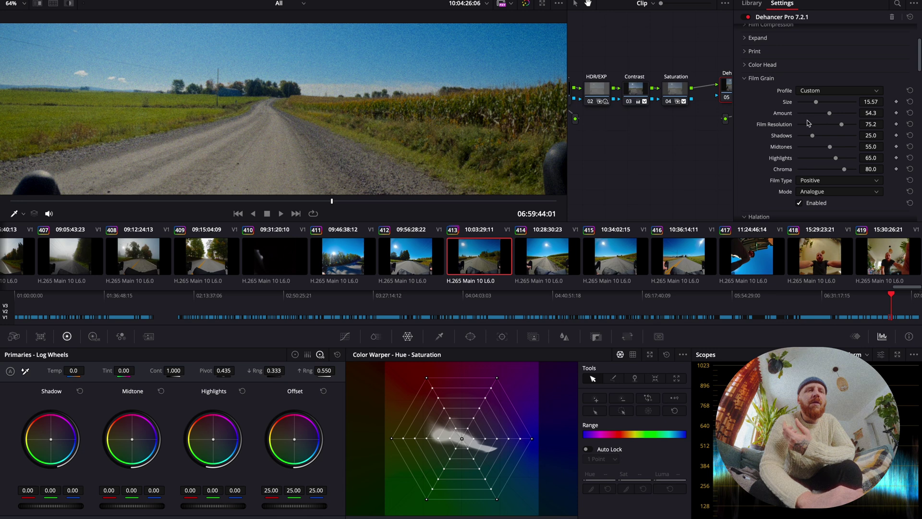
Return the Film Grain profile to 65 mm ISO 500 and display the custom curves.
left_click(815, 92)
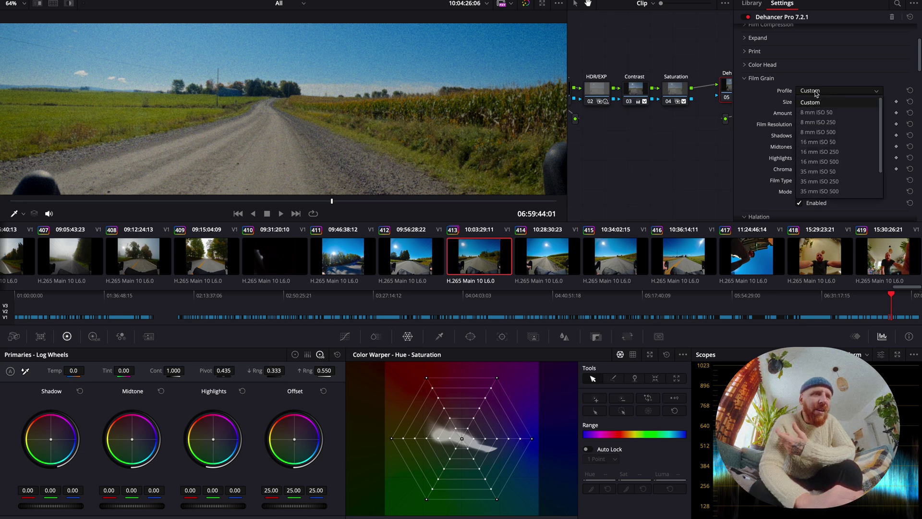
left_click(816, 102)
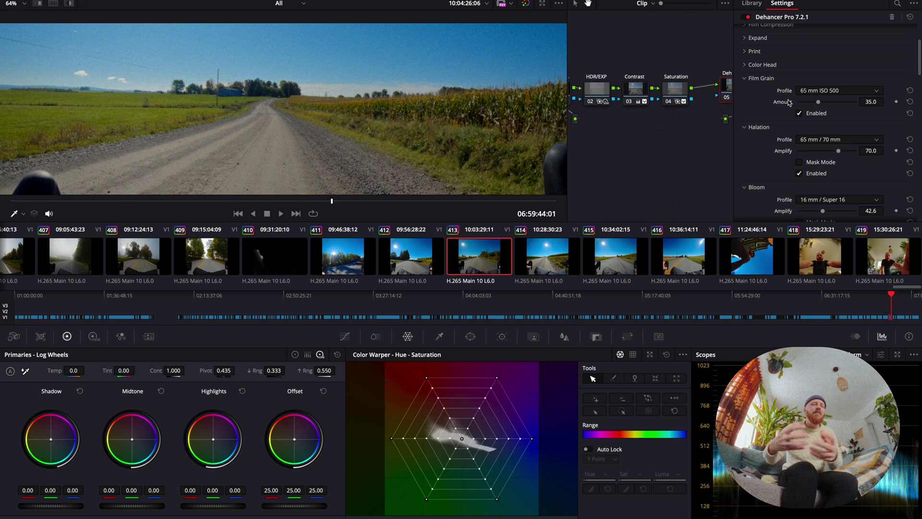
left_click(345, 337)
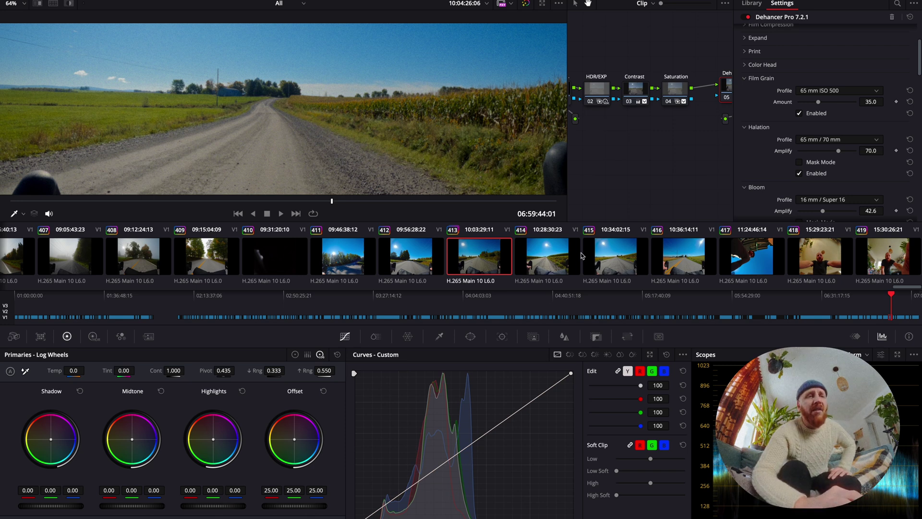
Zoom in on the driver in the car clip and toggle Halation off and on to compare its effect.
scroll(825, 167, "down", 2)
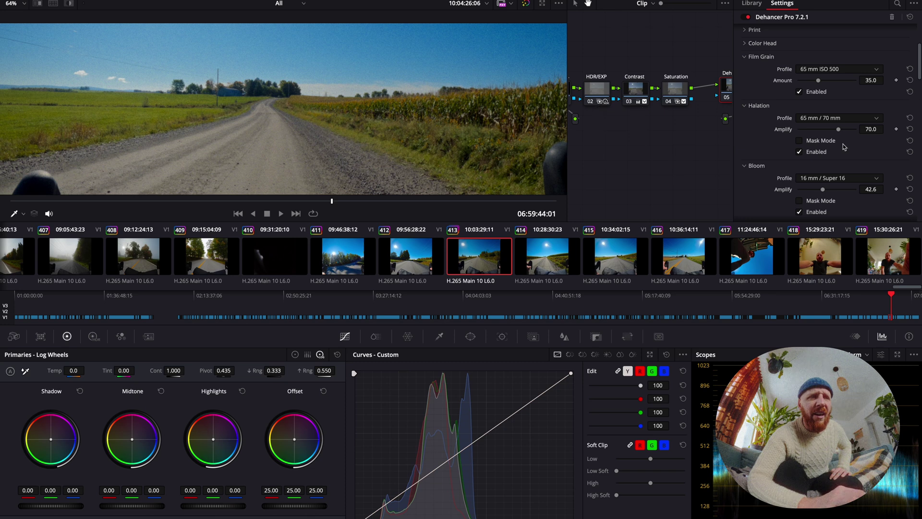
left_click(819, 120)
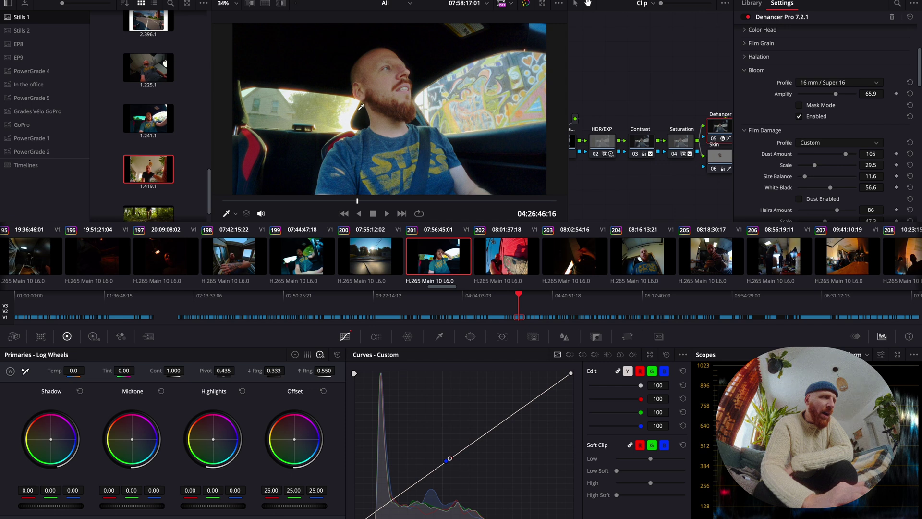
scroll(355, 96, "up", 5)
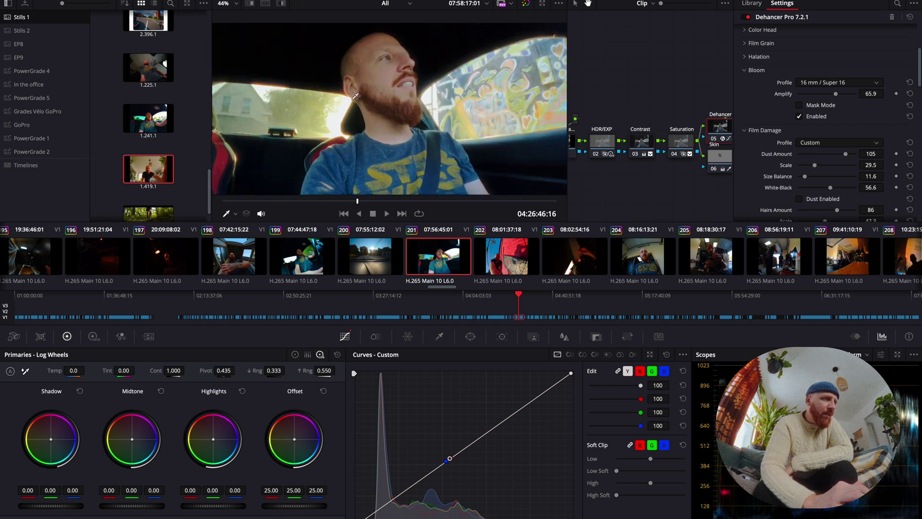
scroll(302, 100, "down", 2)
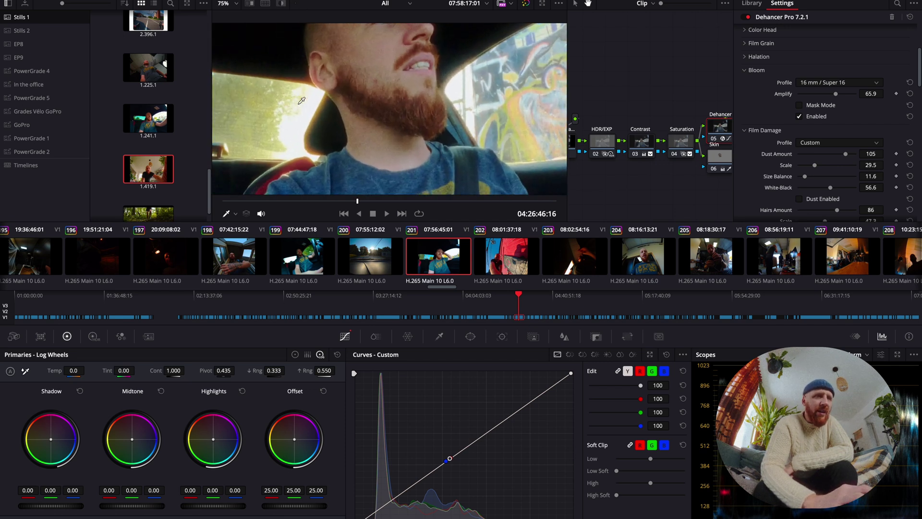
left_click(759, 57)
left_click(800, 103)
left_click(800, 102)
left_click(799, 103)
left_click(799, 103)
Set the Halation profile to 65 mm / 70 mm, compare it off and on, and collapse the Halation settings.
left_click(865, 71)
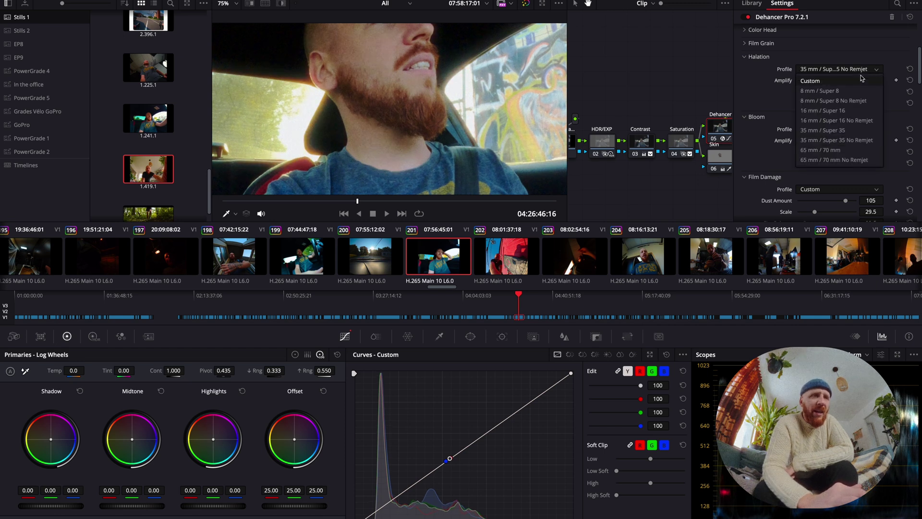
left_click(835, 151)
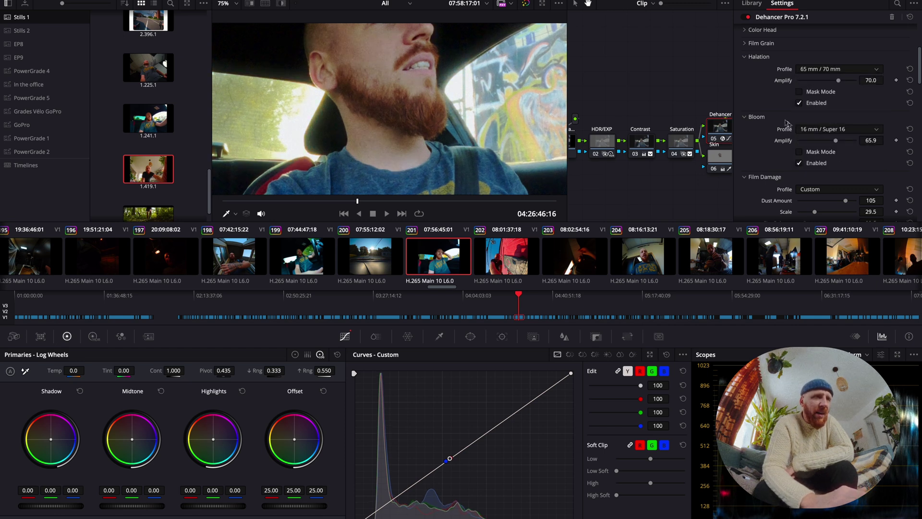
left_click(800, 104)
left_click(800, 104)
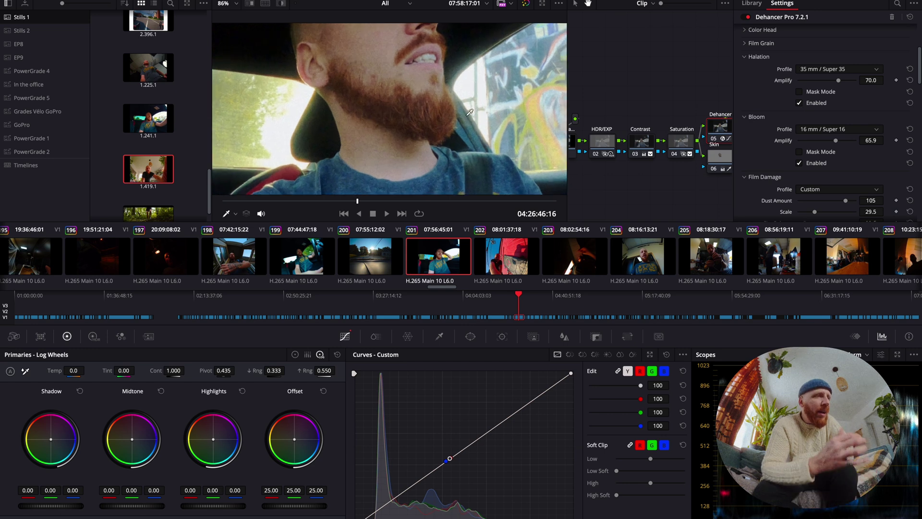
scroll(467, 116, "down", 5)
left_click(758, 56)
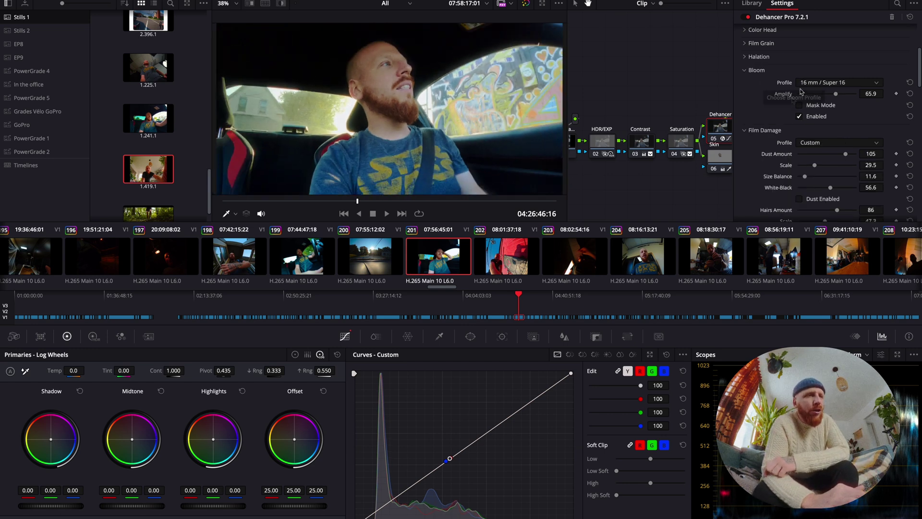
Compare Bloom off and on, and try its 8 mm / Super 8 profile with Amplify at 0 and 100.
left_click(799, 117)
left_click(799, 116)
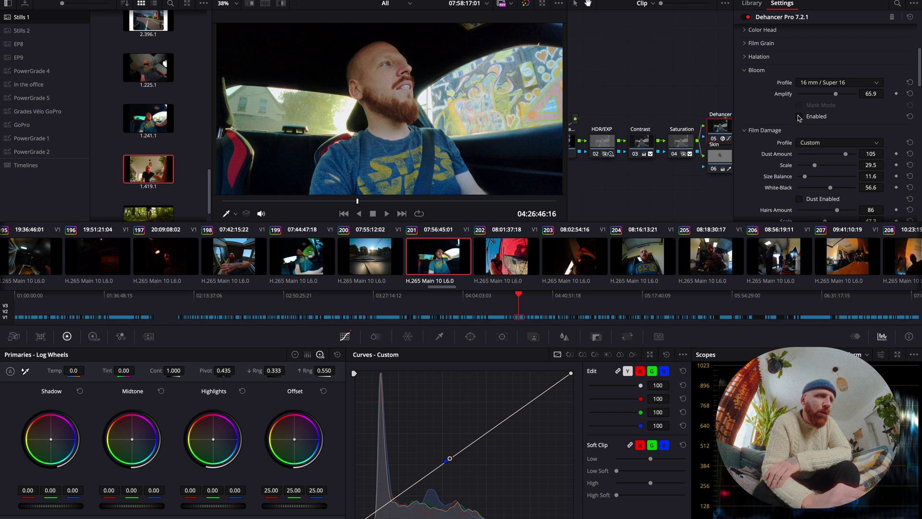
left_click(830, 83)
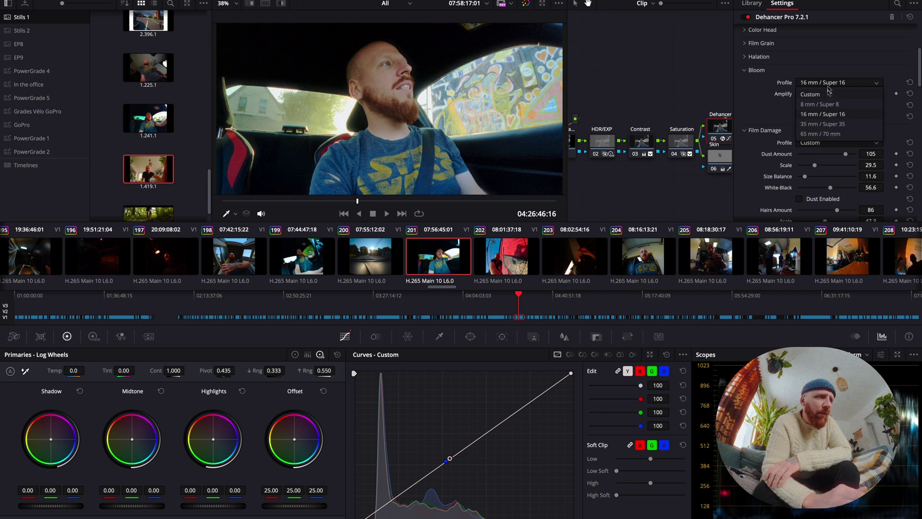
left_click(828, 106)
left_click_drag(850, 93, 855, 94)
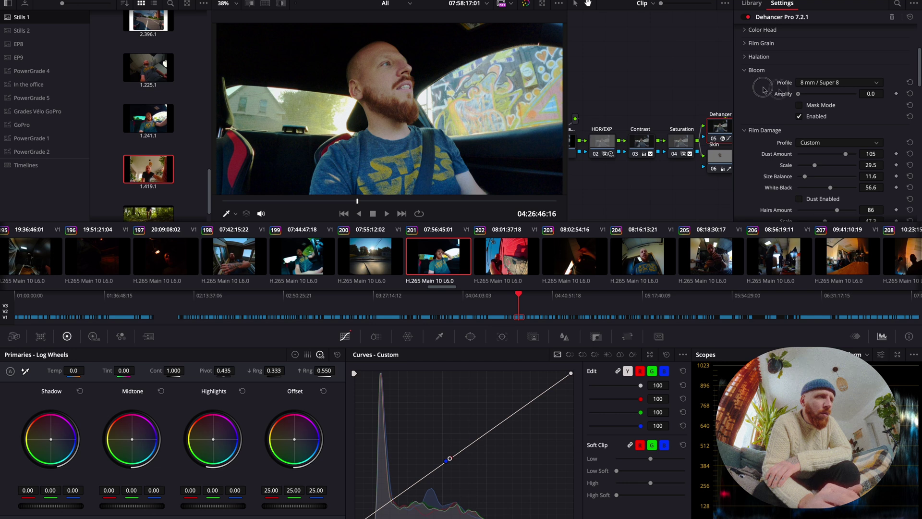
Toggle Bloom repeatedly to compare the car shot with and without the 8 mm / Super 8 glow at full Amplify.
left_click(799, 116)
left_click(800, 116)
left_click(800, 117)
left_click(800, 117)
left_click(799, 117)
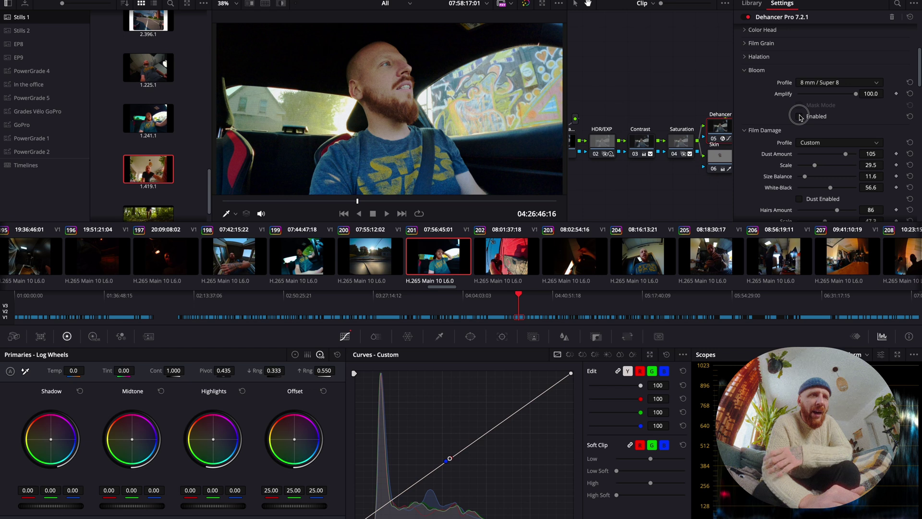
Try the 35 mm / Super 35 and 65 mm / 70 mm Bloom profiles and settle on 35 mm / Super 35.
left_click(814, 84)
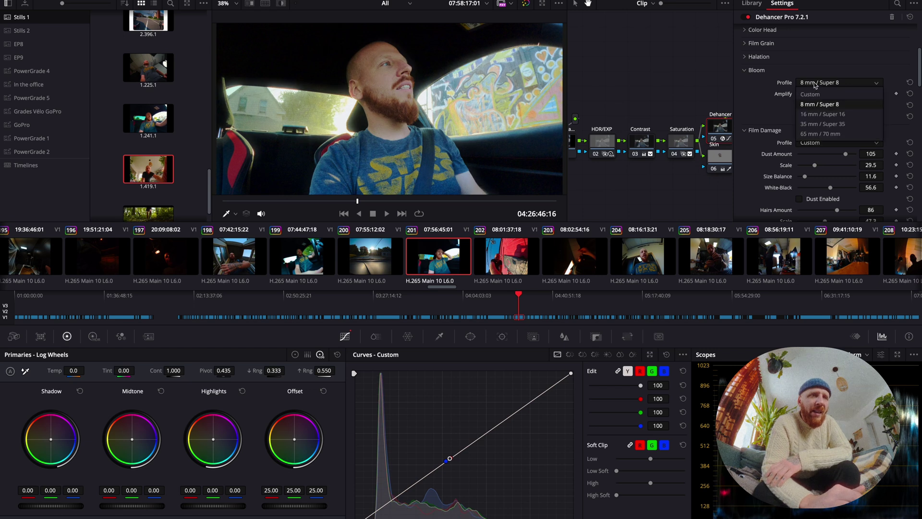
left_click(829, 124)
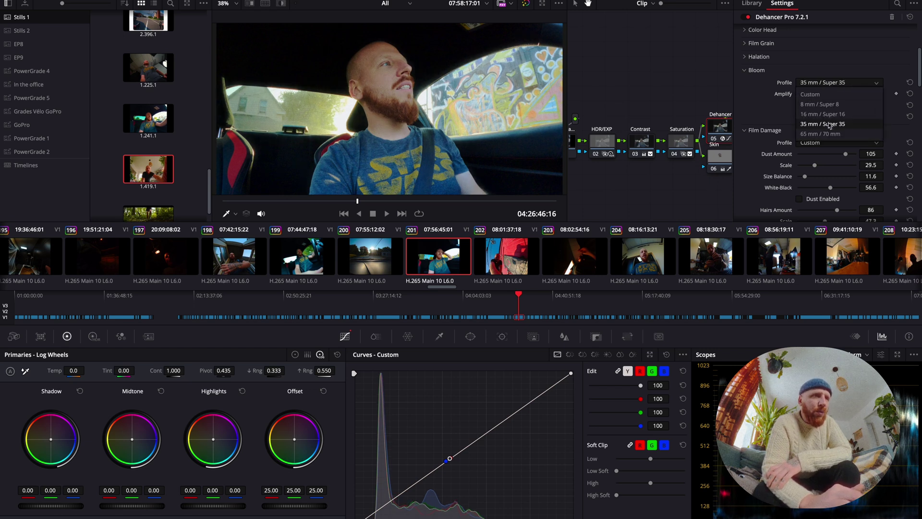
left_click(827, 134)
left_click(835, 83)
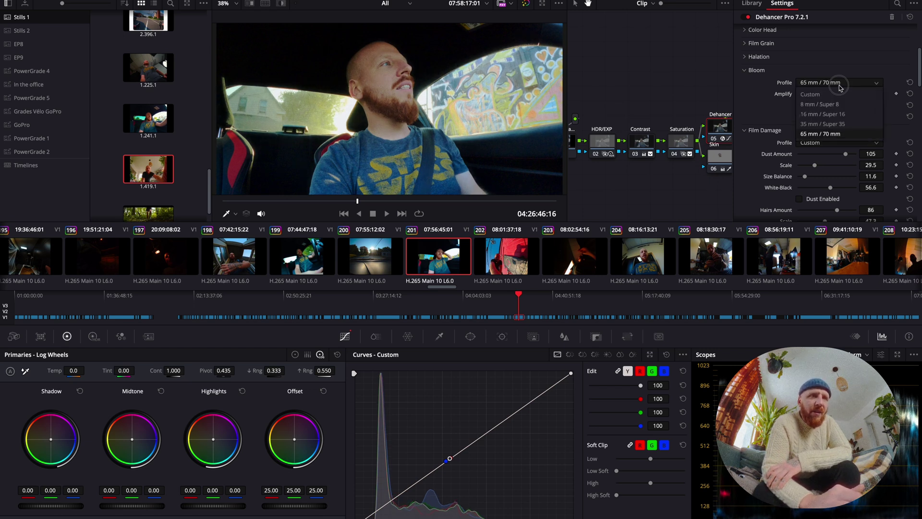
left_click(829, 124)
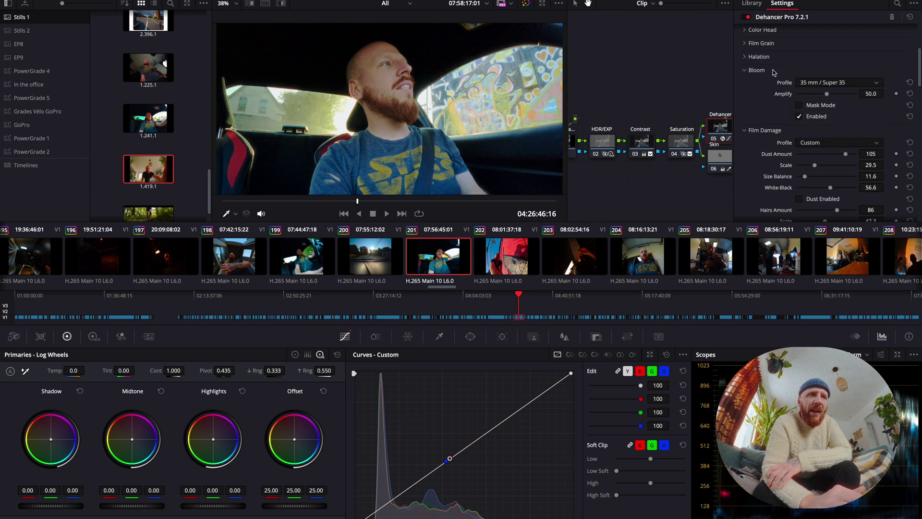
Try a Custom Bloom profile with Highlights and Details at 100, and return to 35 mm / Super 35.
left_click(845, 82)
left_click(841, 98)
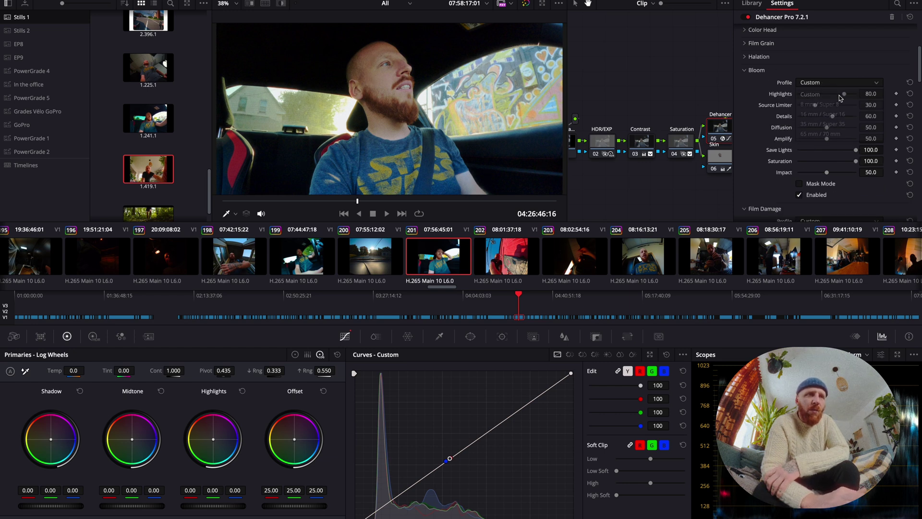
left_click_drag(843, 93, 867, 130)
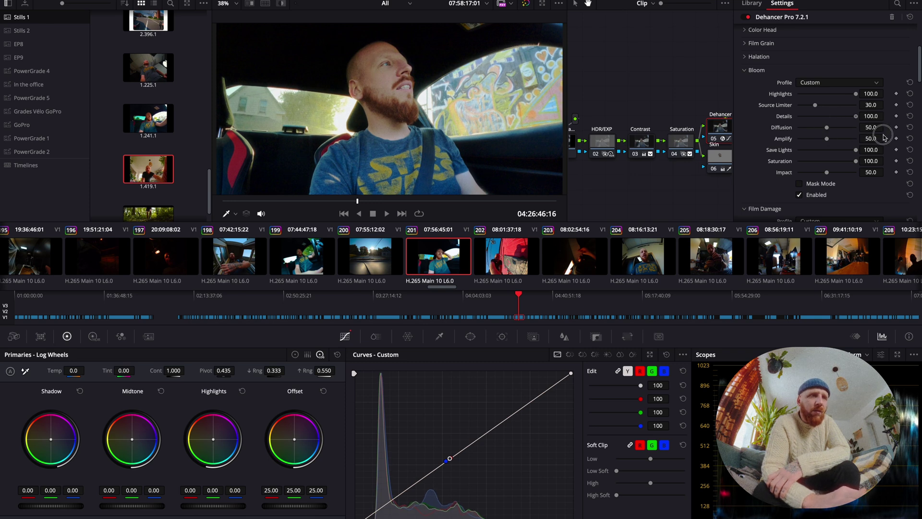
left_click(813, 83)
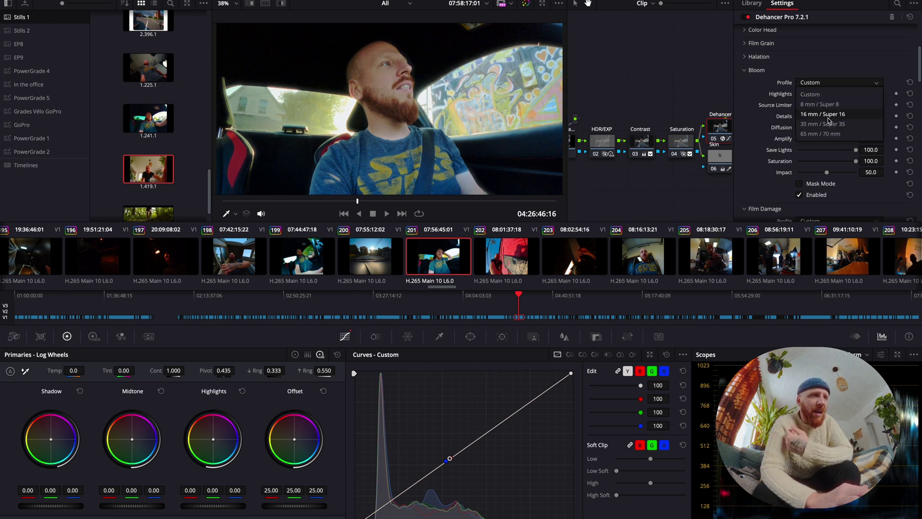
left_click(822, 124)
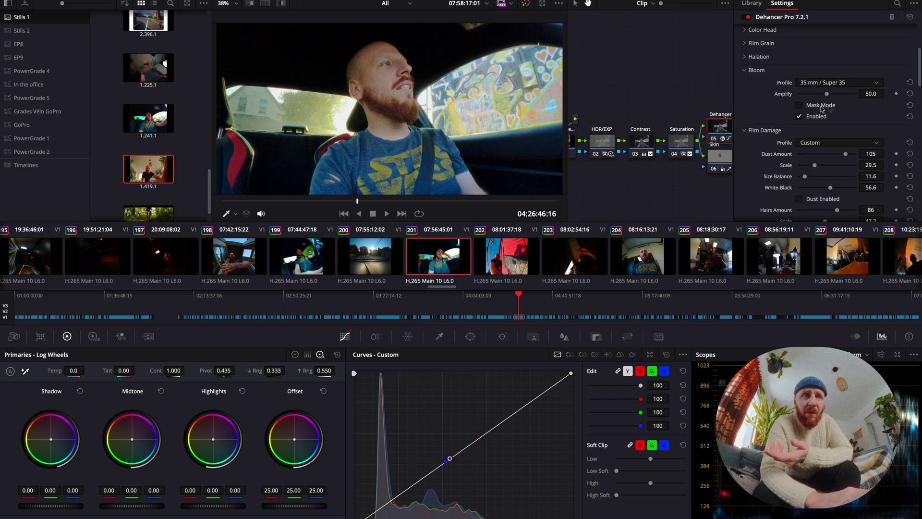
Preview the Film Damage dust, hairs and scratches full screen on the car clip and collapse the Film Damage settings.
scroll(785, 108, "down", 5)
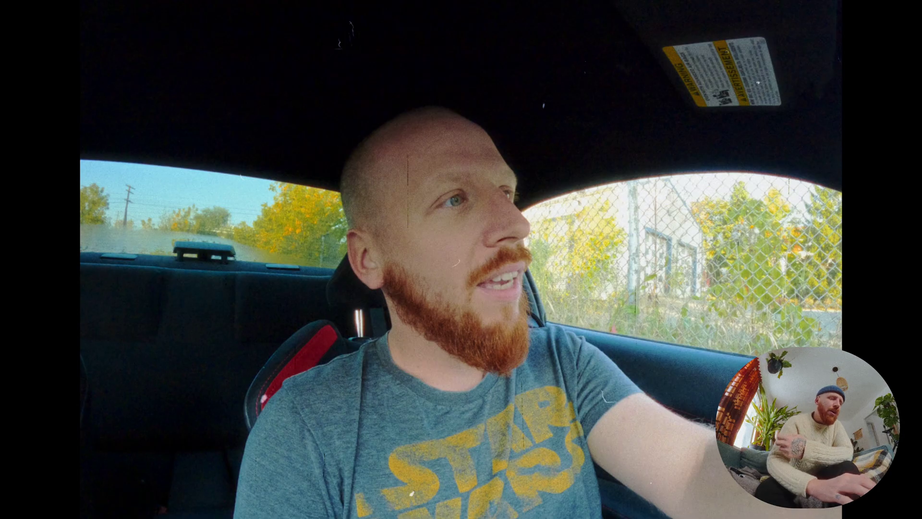
key("XF86AudioMute")
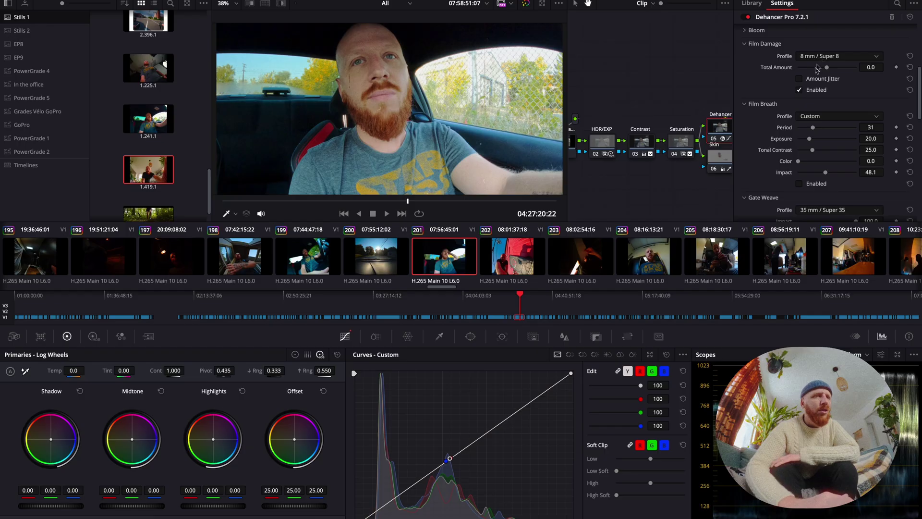
left_click(821, 57)
left_click(816, 77)
left_click(752, 44)
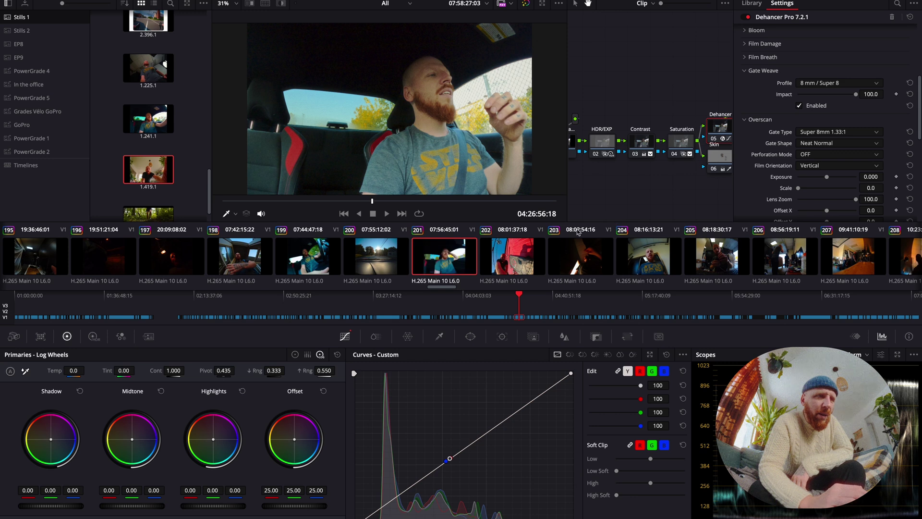
Collapse the Gate Weave settings and set Overscan on the office clip to the Ultra Panavision 65mm 2.76:1 gate with Gate Defocus 81.4.
scroll(657, 254, "down", 3)
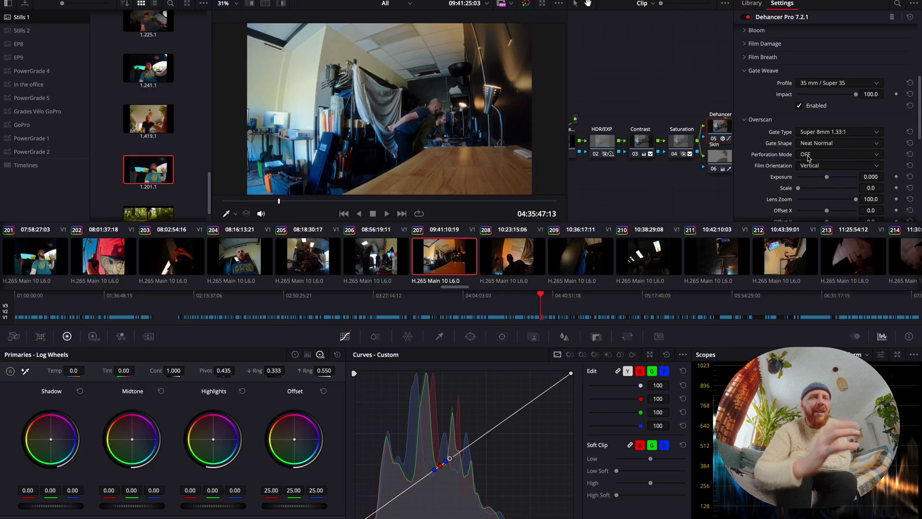
left_click(745, 70)
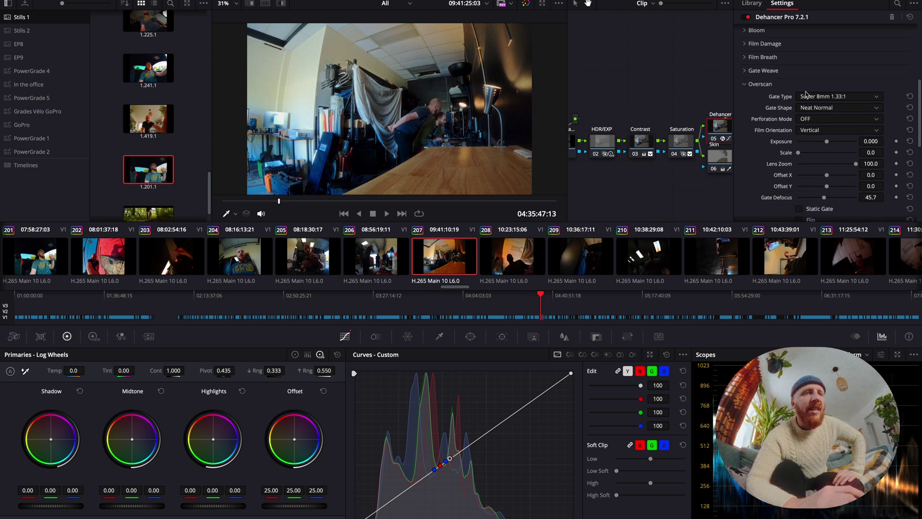
scroll(815, 163, "down", 3)
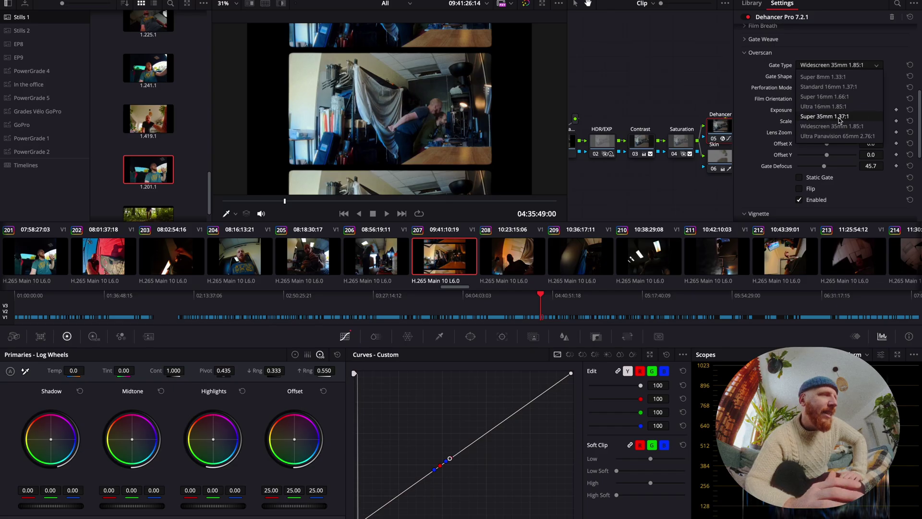
left_click(830, 134)
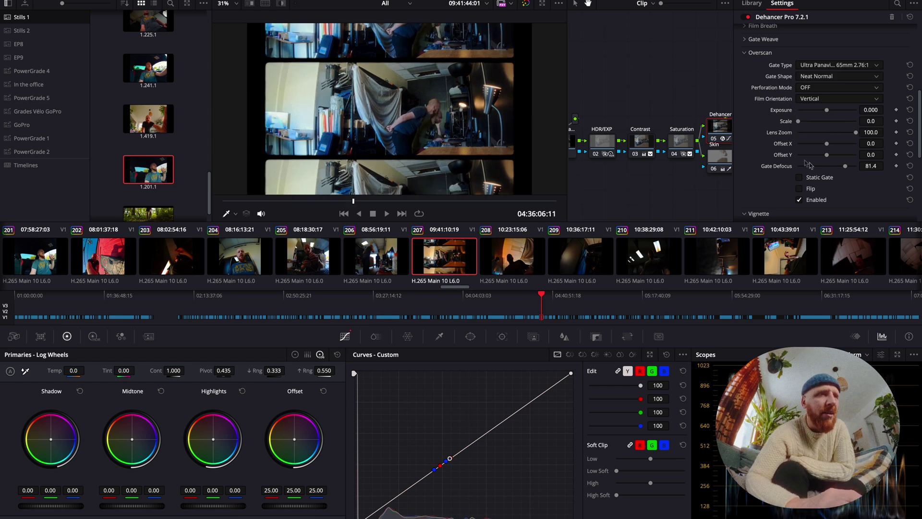
Toggle Overscan on the office clip to compare the framing, and leave it disabled.
scroll(778, 188, "down", 2)
left_click(800, 166)
left_click(799, 166)
left_click(799, 177)
Set the Vignette Exposure to -0.760, leave the vignette disabled and collapse its settings.
scroll(788, 144, "down", 5)
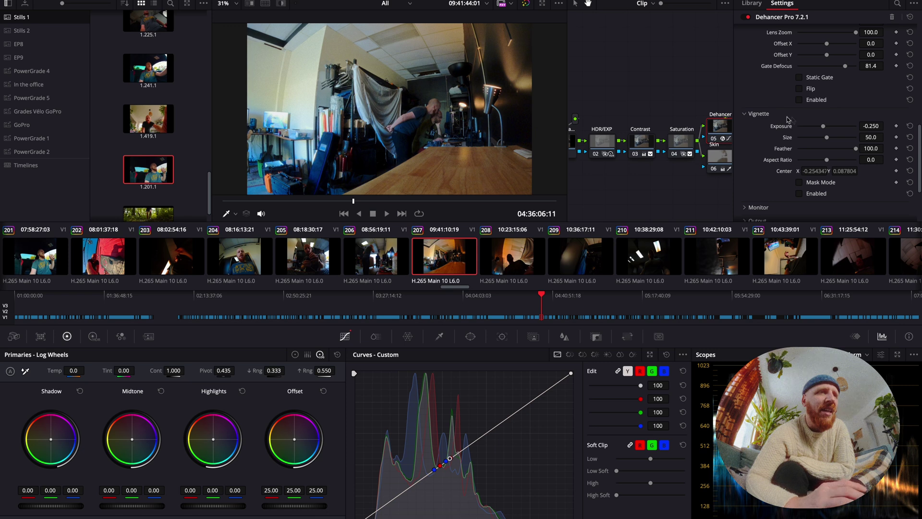
scroll(777, 116, "down", 1)
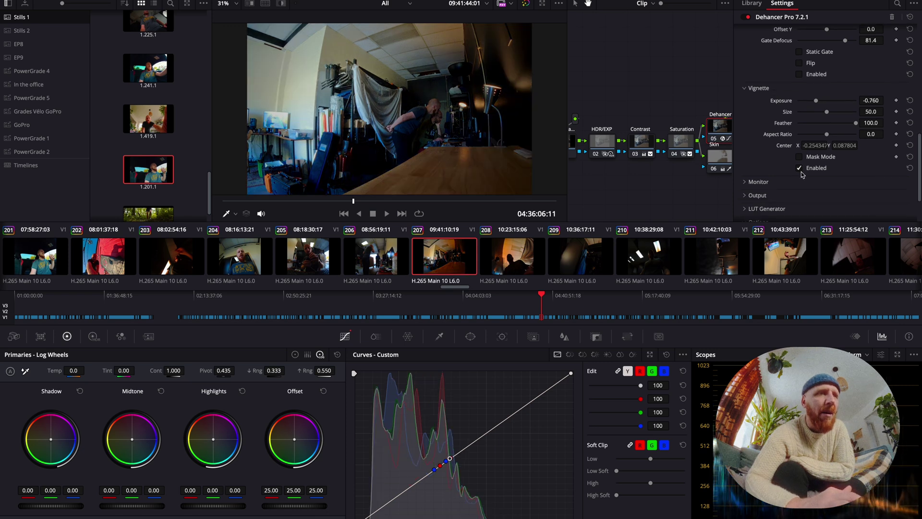
left_click(800, 168)
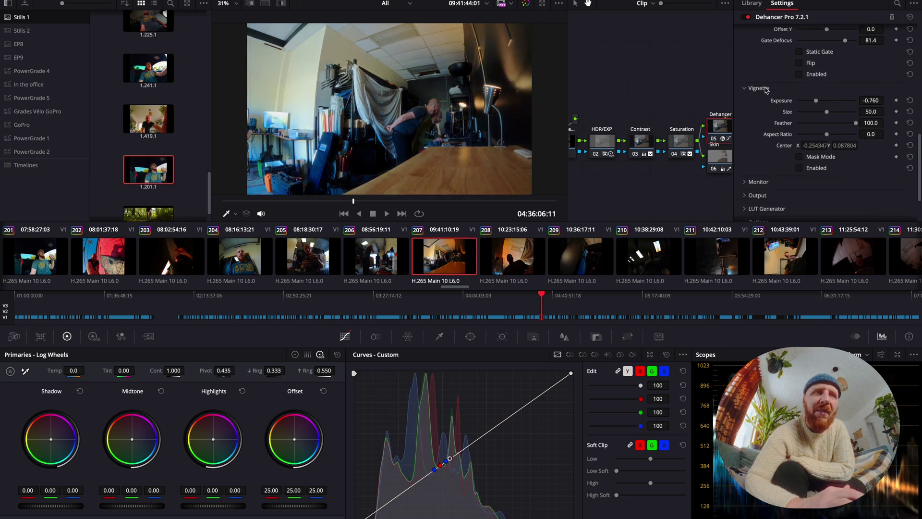
left_click(747, 90)
Collapse the Overscan settings, preview the Monitor's False Color IRE with 16 zones, and switch it off again.
scroll(770, 84, "up", 5)
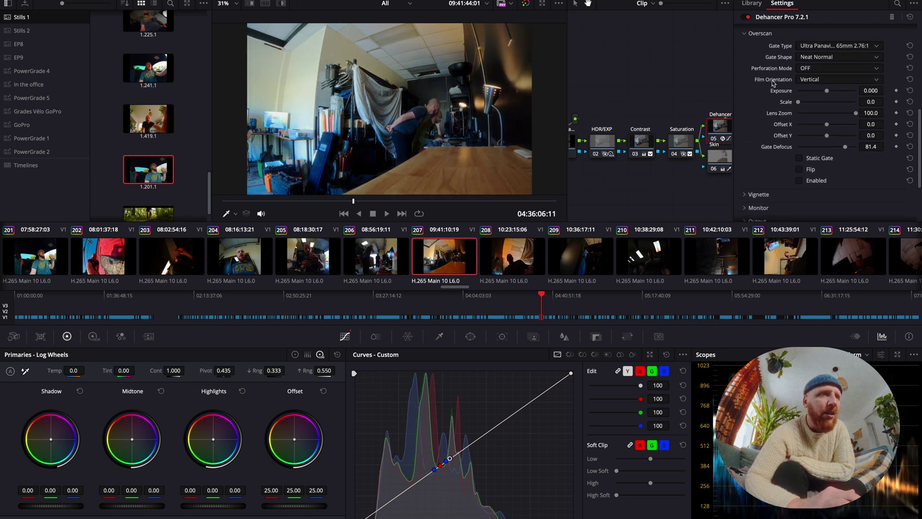
left_click(745, 51)
left_click(749, 114)
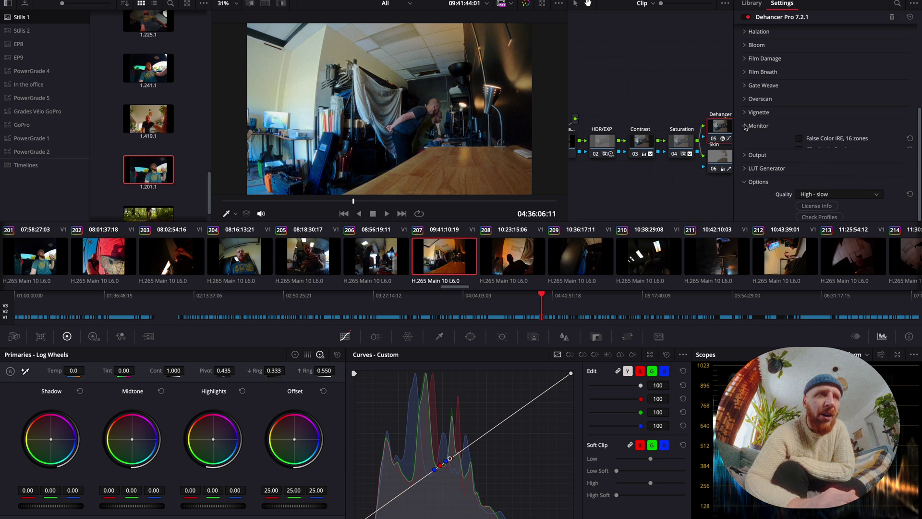
left_click(799, 138)
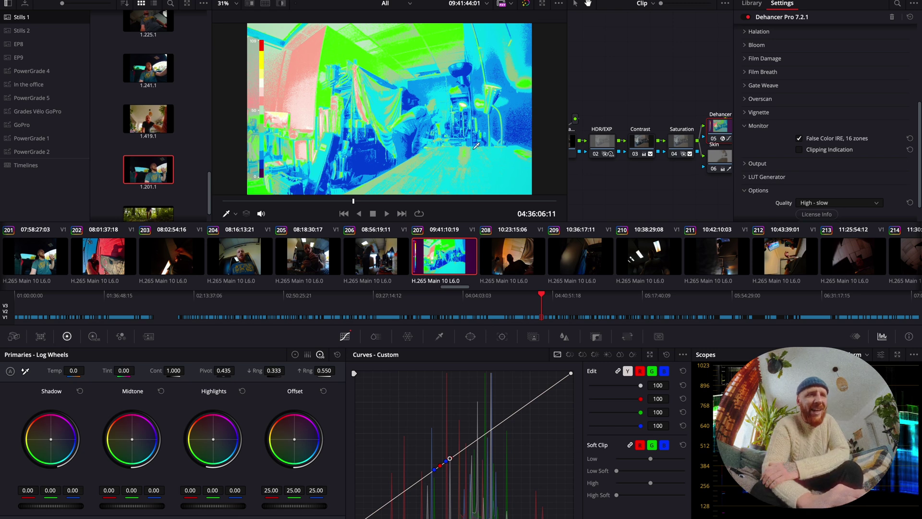
left_click(810, 139)
left_click(759, 125)
Try the Output Total Impact slider, keep it at 100 and collapse the Output settings.
left_click(758, 139)
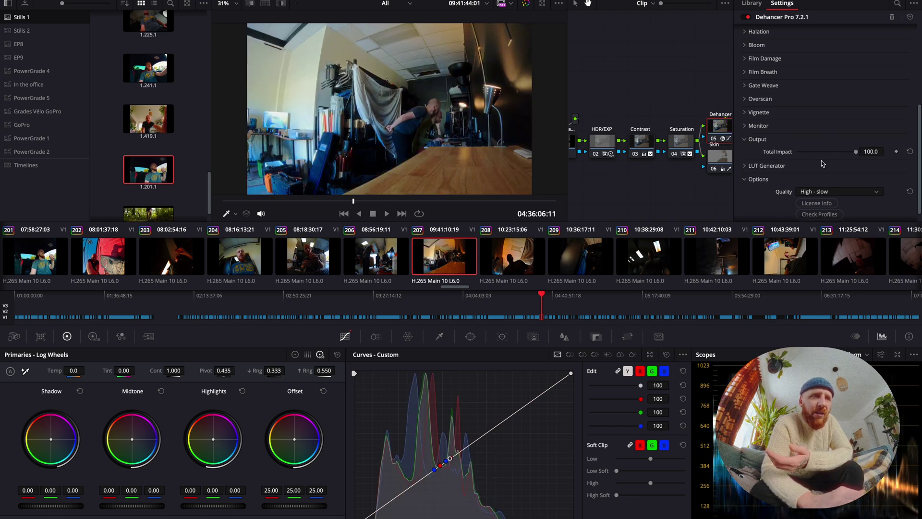
left_click_drag(852, 153, 872, 148)
left_click(765, 139)
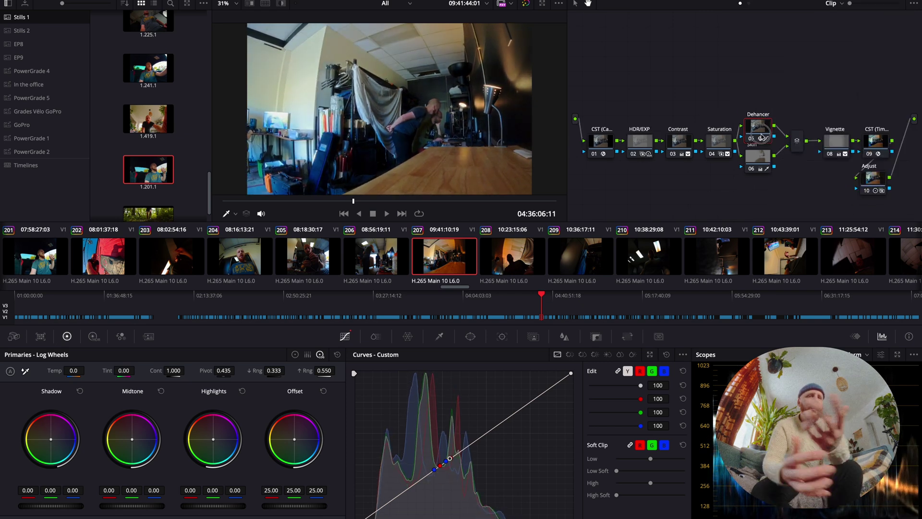
left_click_drag(760, 137, 760, 109)
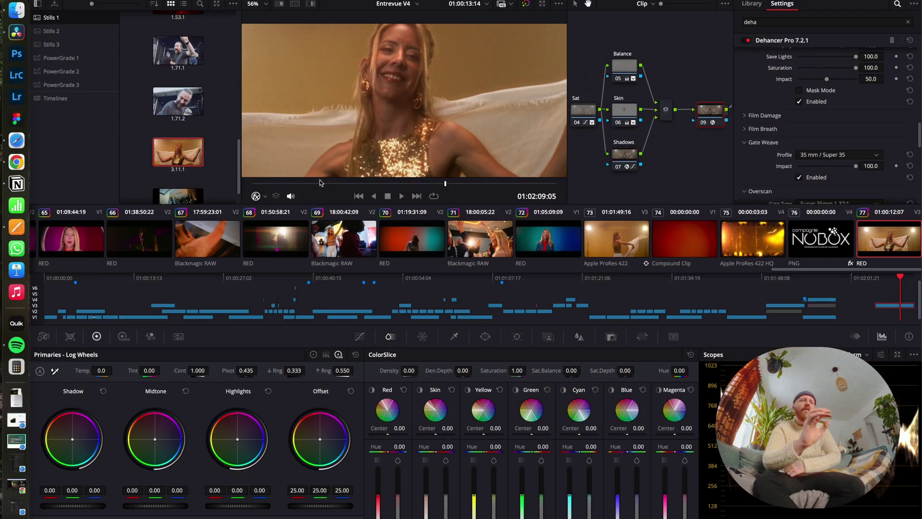
left_click(762, 143)
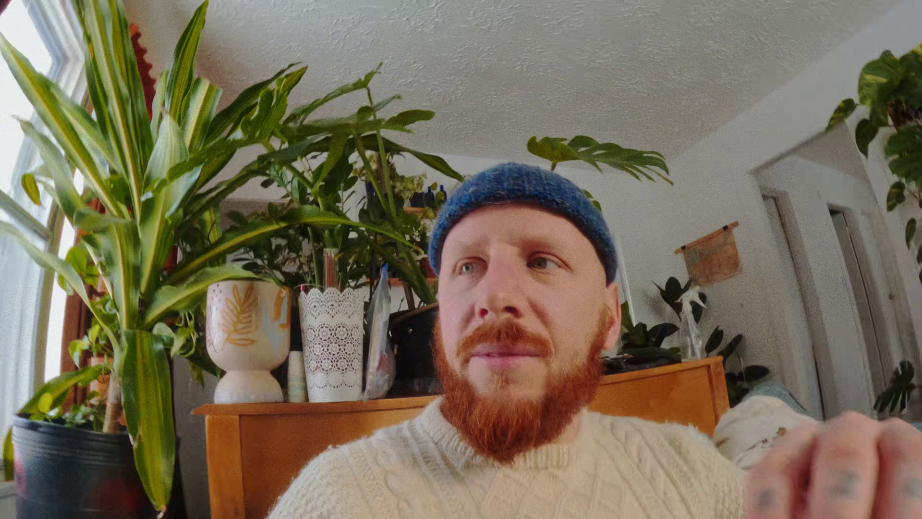